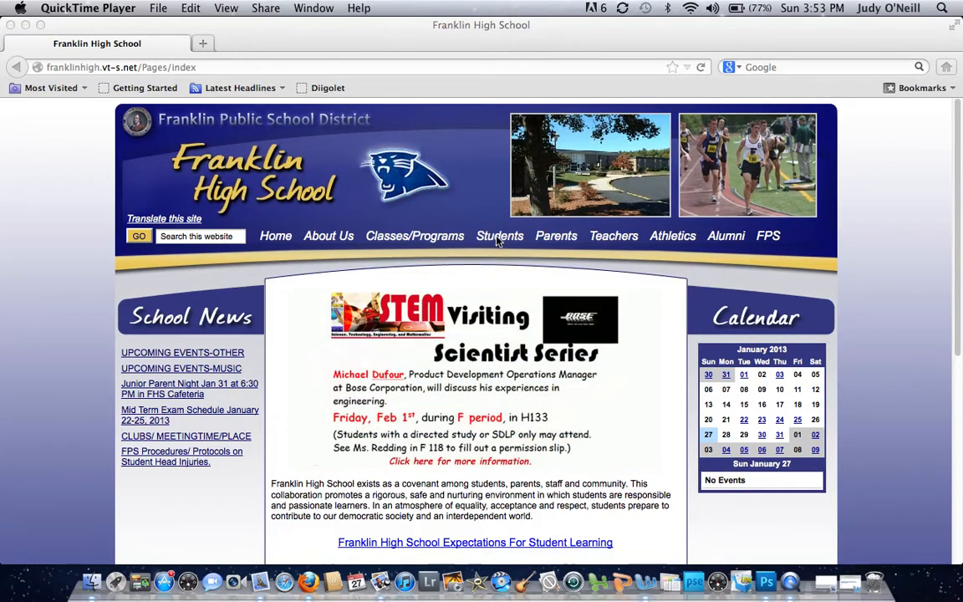
- Open Its Learning from the school site's Teachers links and sign in with the account's user name and password
click(613, 242)
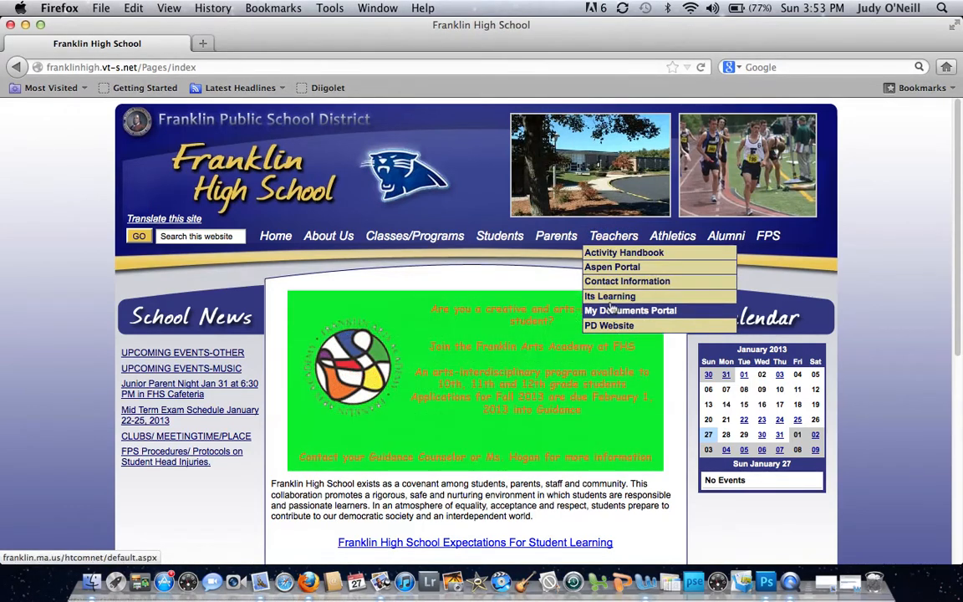
click(611, 297)
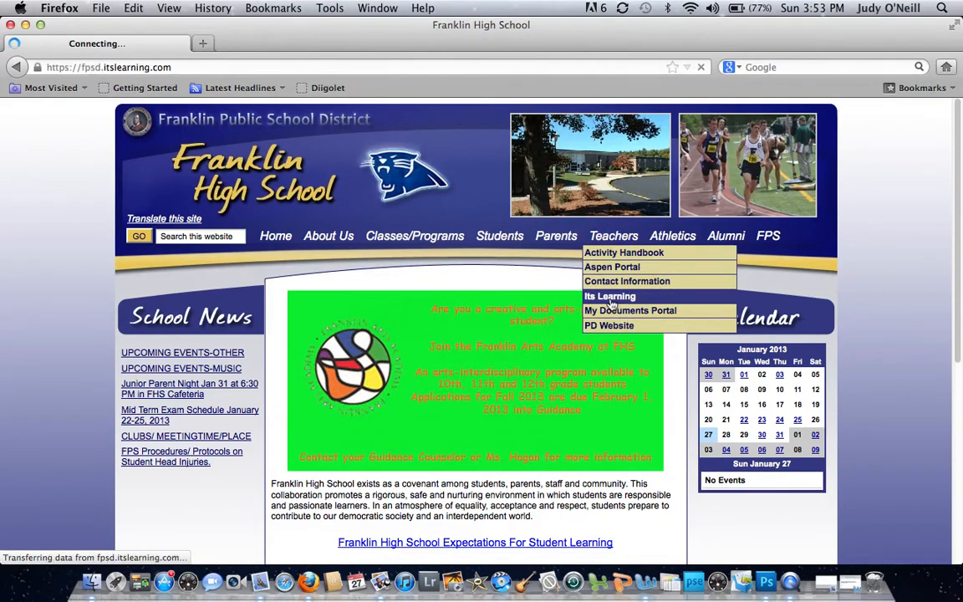
text(oneill)
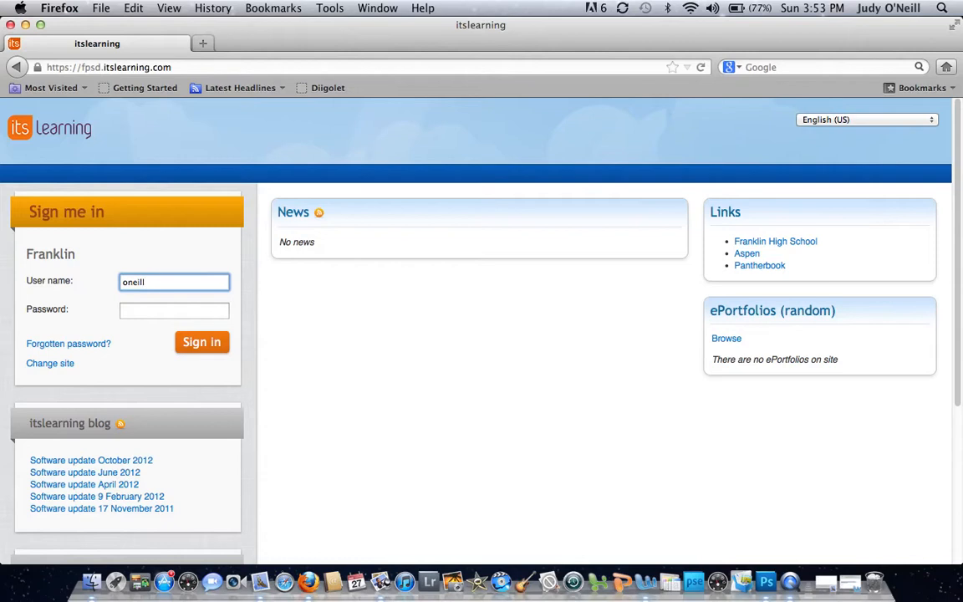
key(Tab)
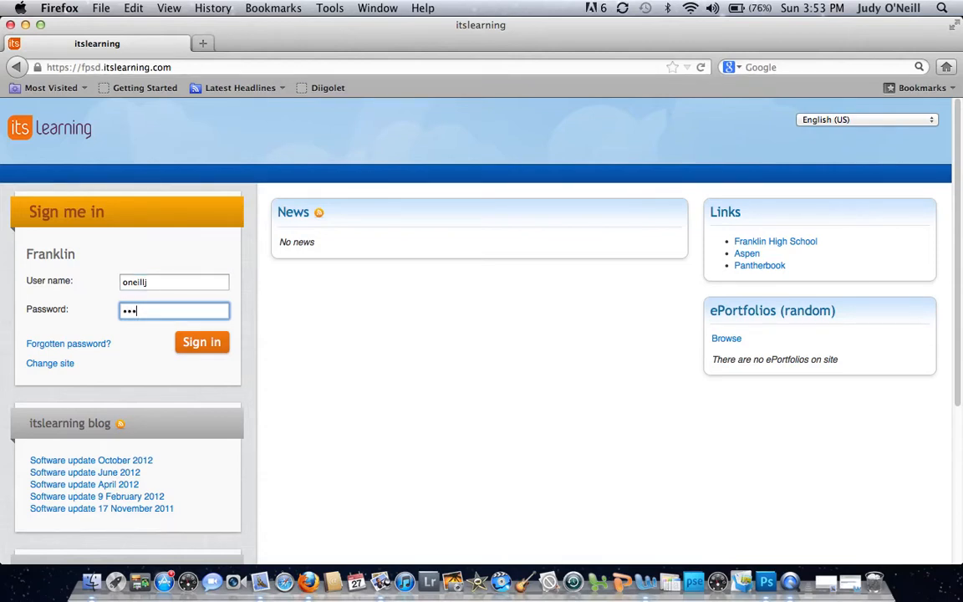
text(*)
key(Return)
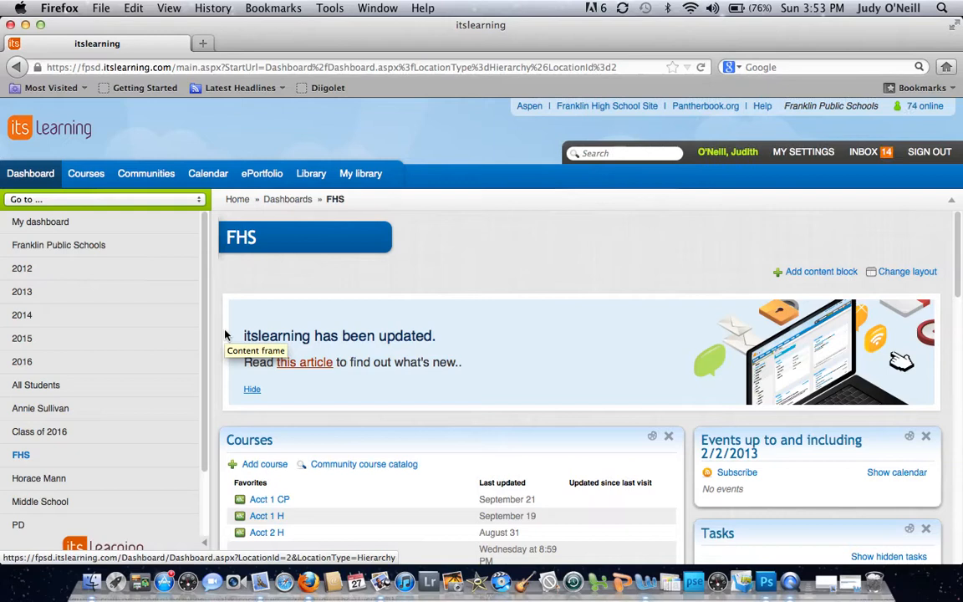
- Open the ePortfolio's settings and permissions and set the start page to About me
click(276, 175)
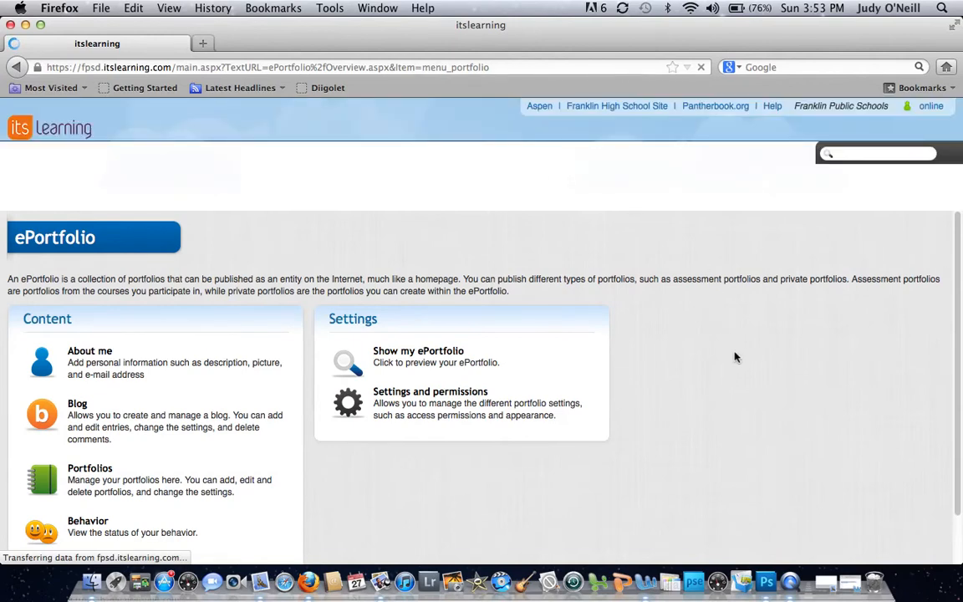
scroll(736, 359, down, 2)
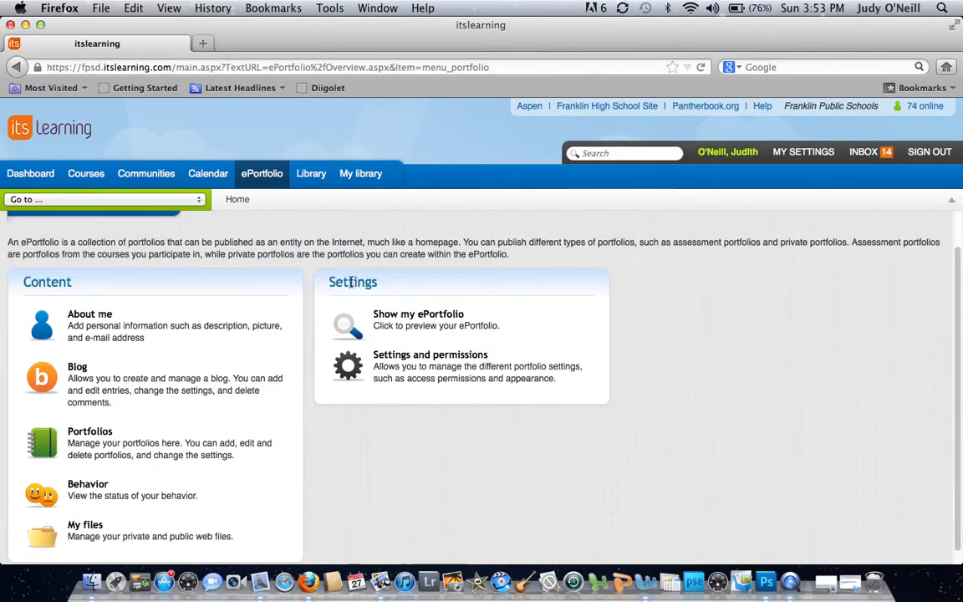
click(418, 366)
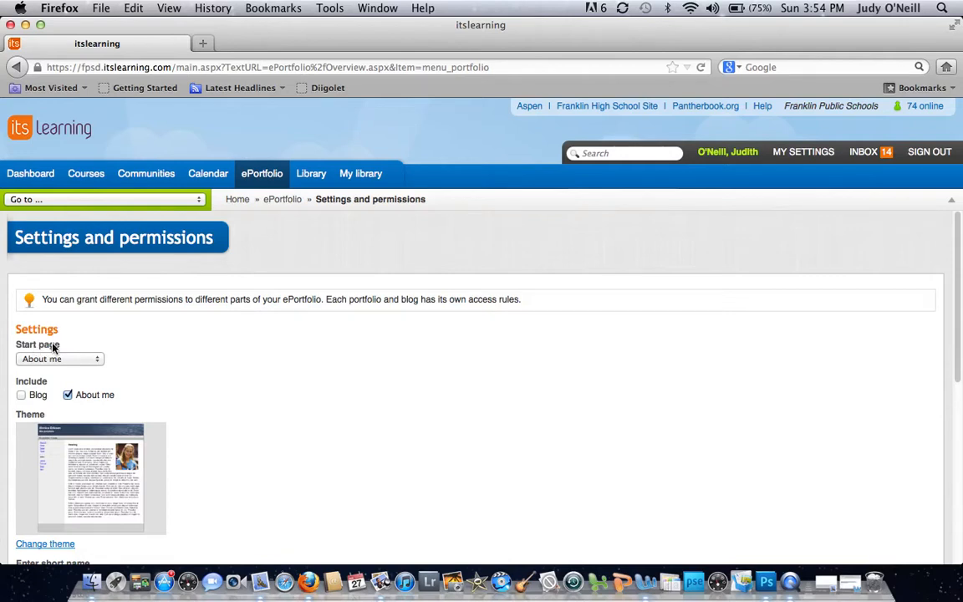
click(95, 360)
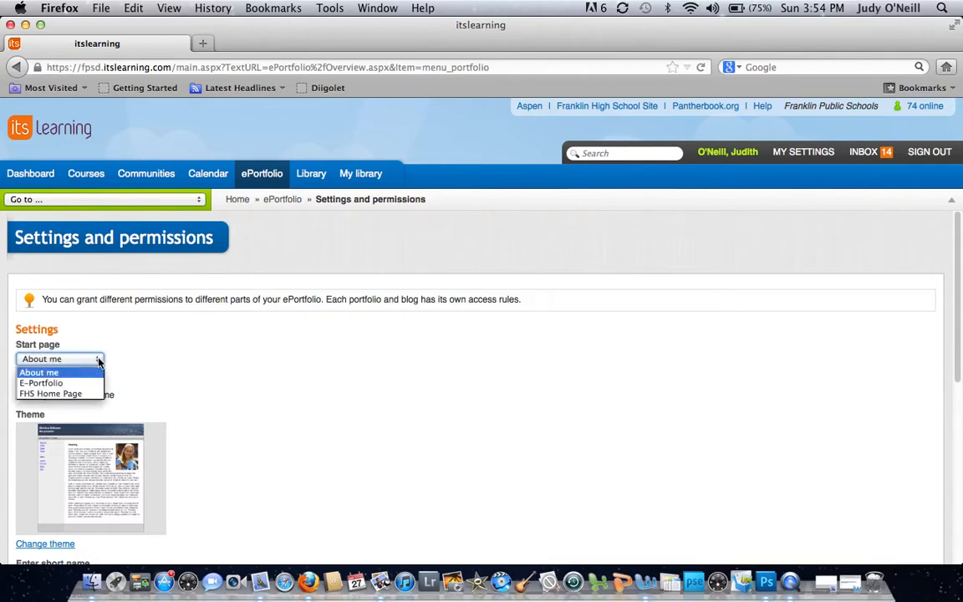
click(85, 377)
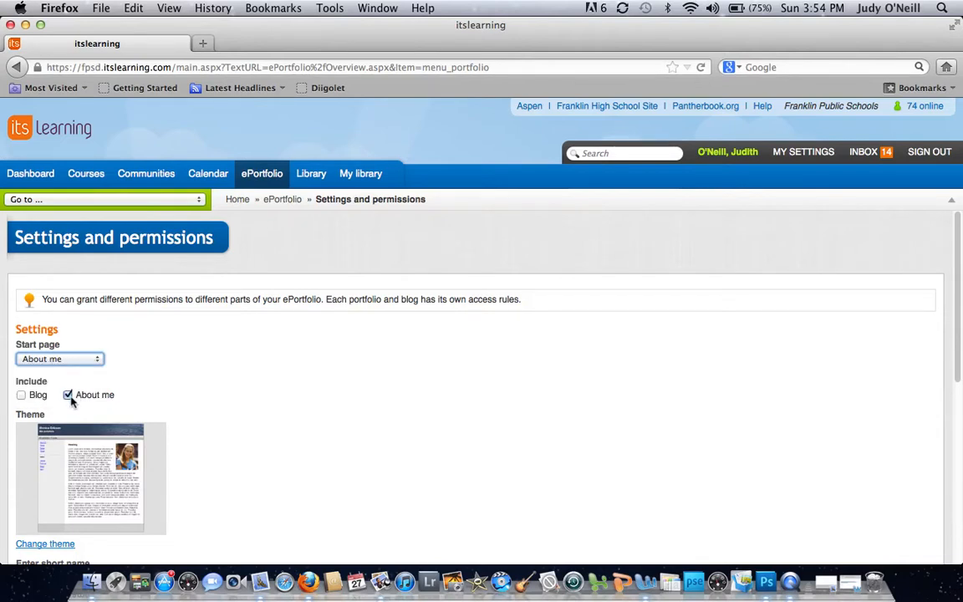
- Choose the Octopus theme for the ePortfolio
scroll(237, 422, down, 2)
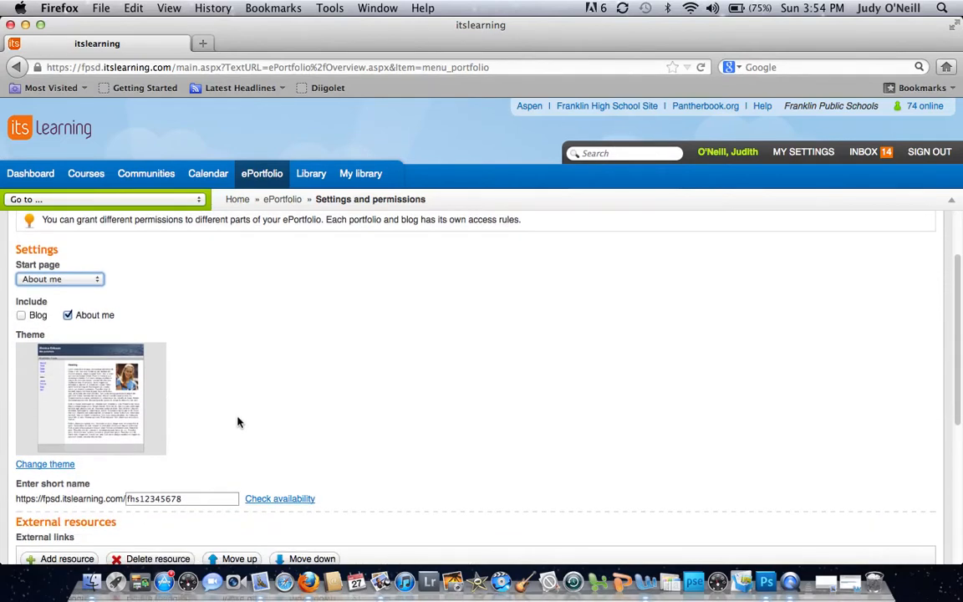
scroll(237, 422, down, 2)
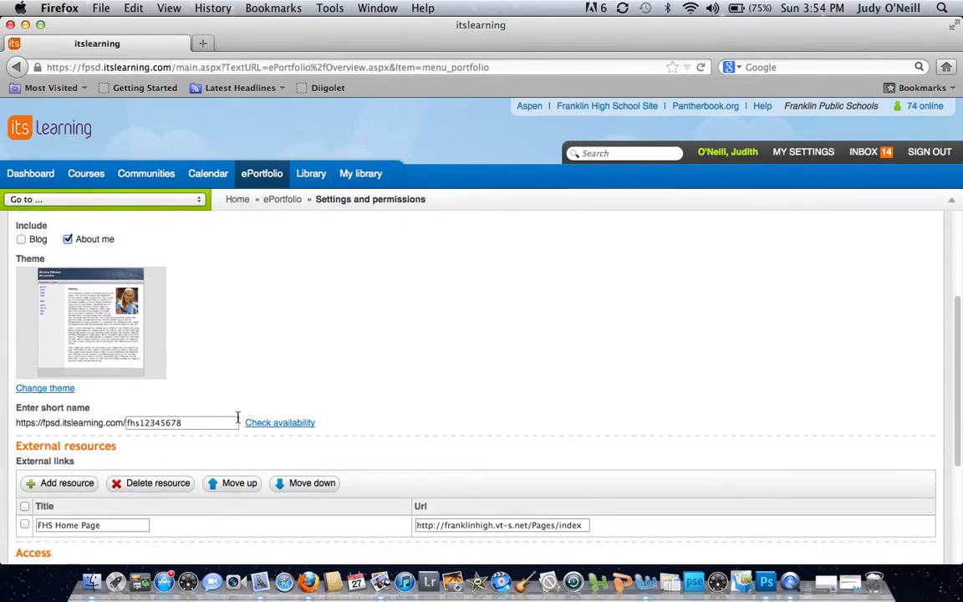
click(51, 390)
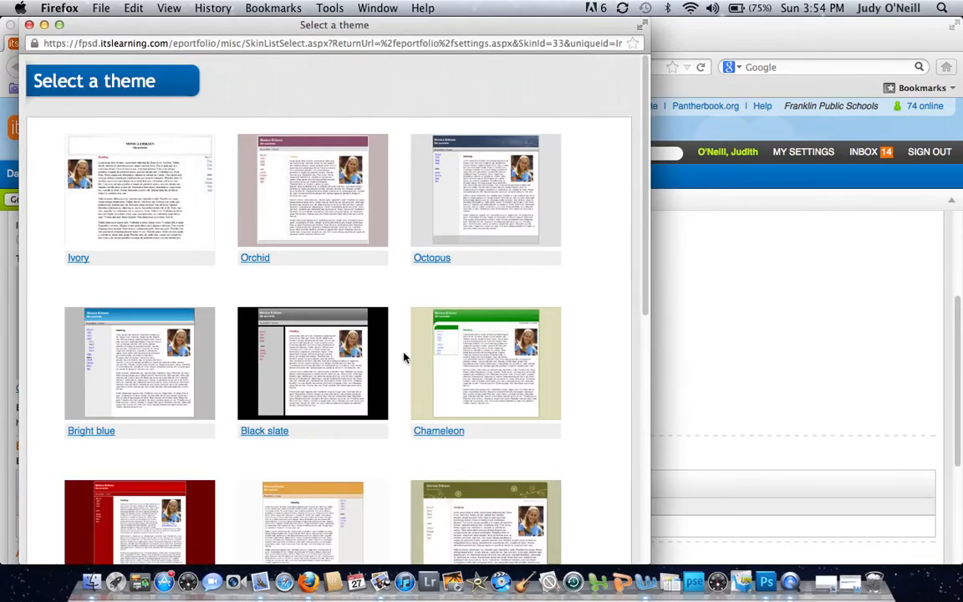
click(474, 207)
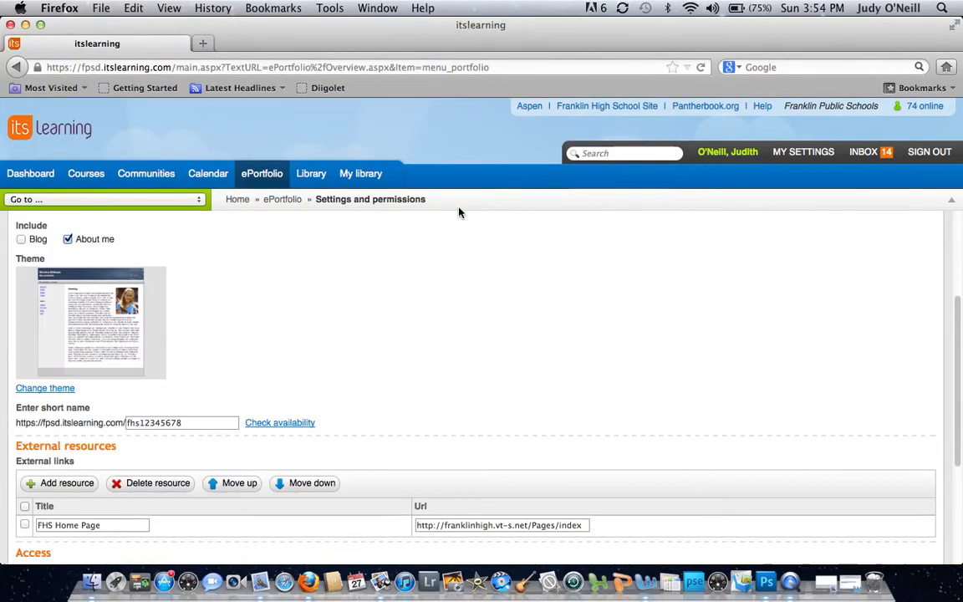
- Replace the ePortfolio's short name with fhs12345678
scroll(310, 334, down, 3)
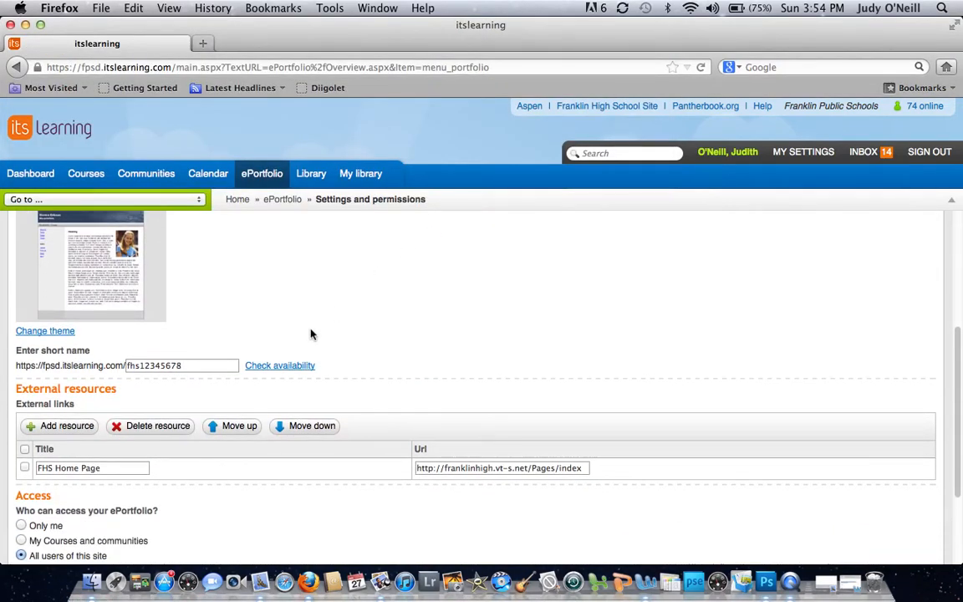
drag(197, 366, 112, 366)
key(BackSpace)
text(fh)
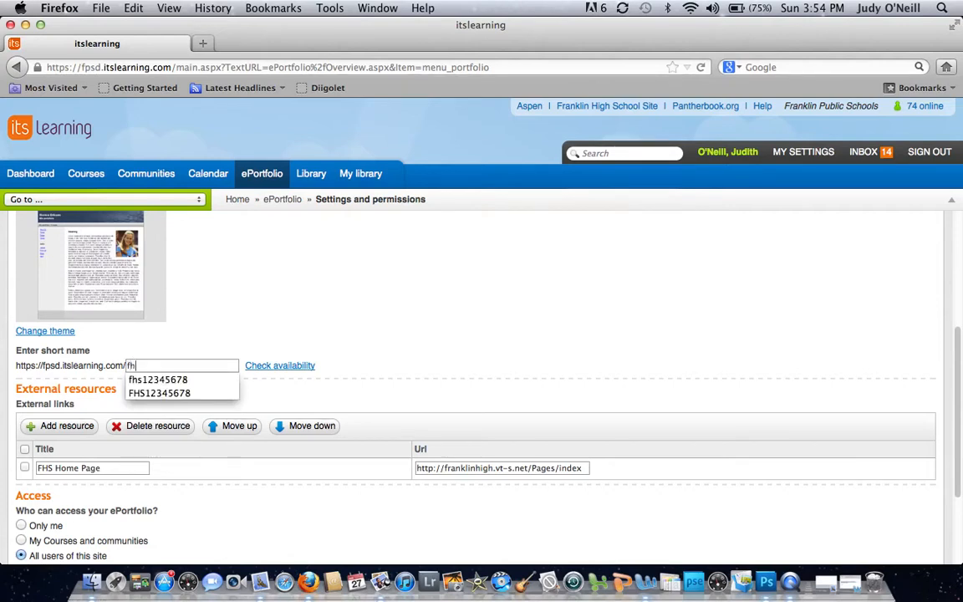
text(s12345678)
click(339, 373)
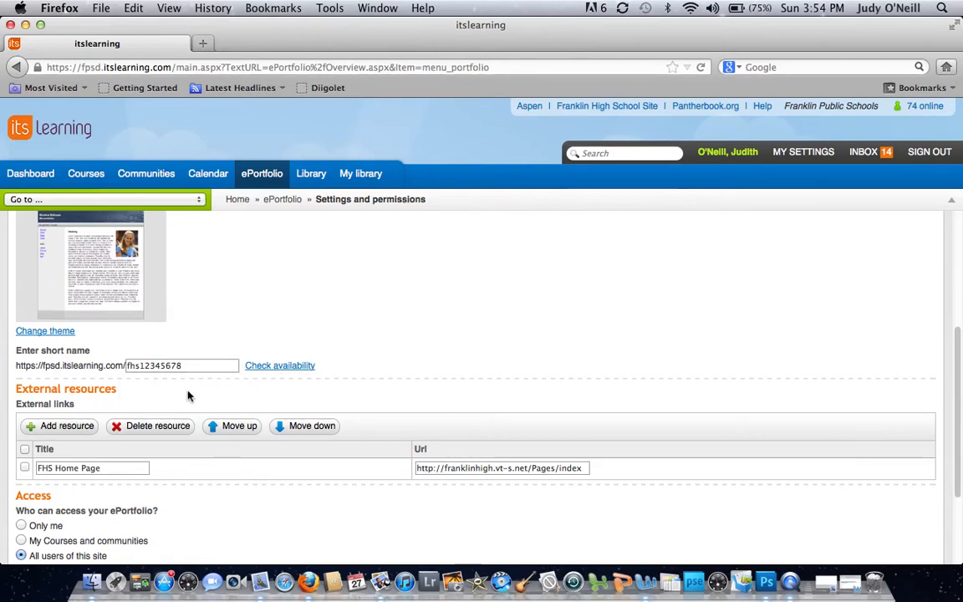
- Save the ePortfolio's settings and permissions
scroll(188, 396, down, 2)
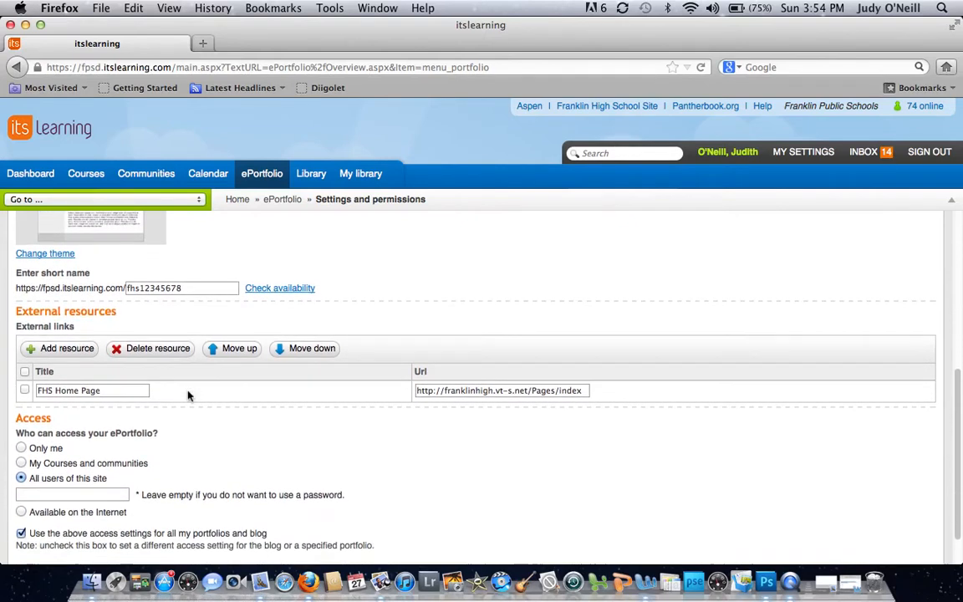
scroll(188, 396, down, 1)
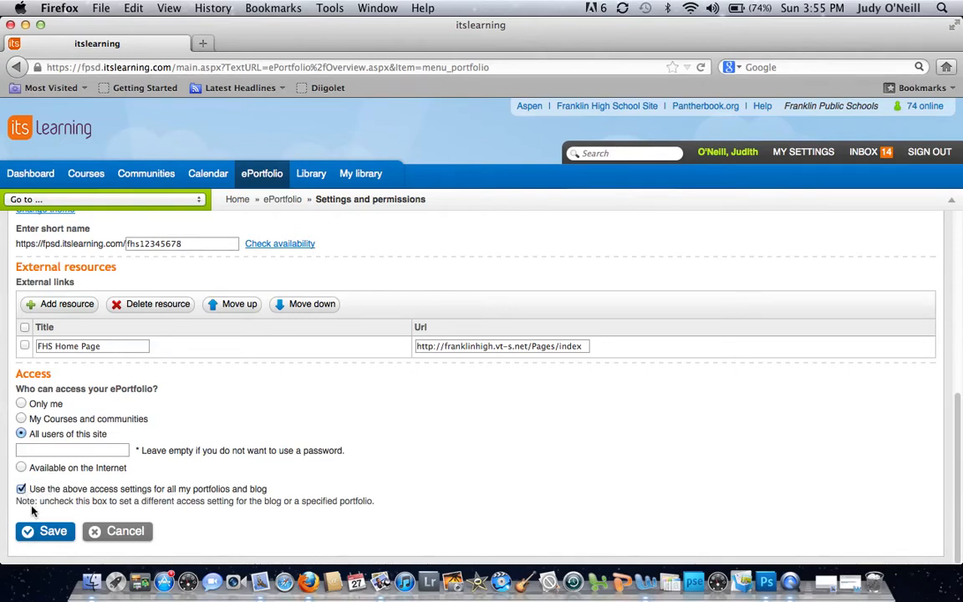
click(53, 532)
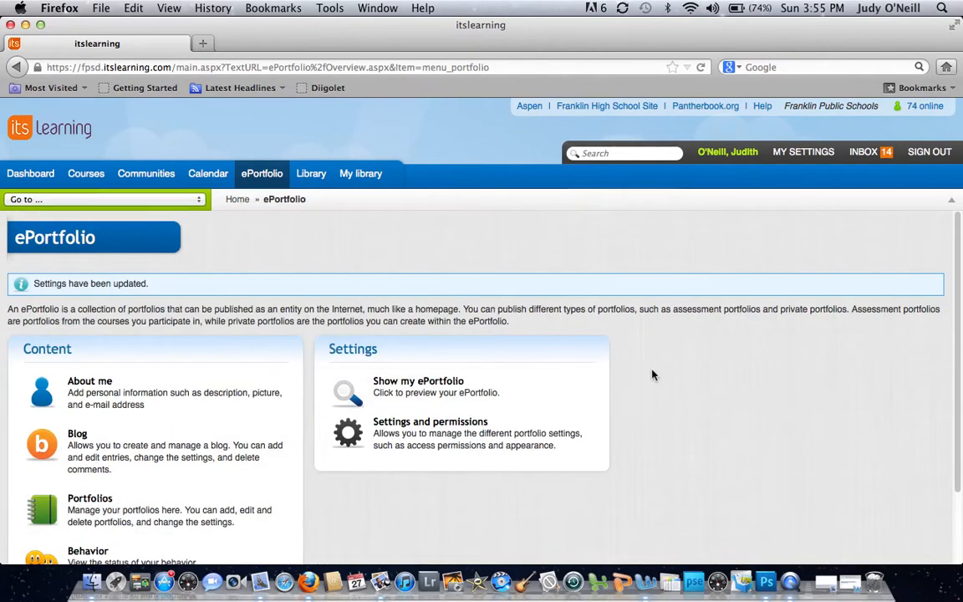
- Open the ePortfolio's About me page for editing and remove its current picture
scroll(652, 375, down, 3)
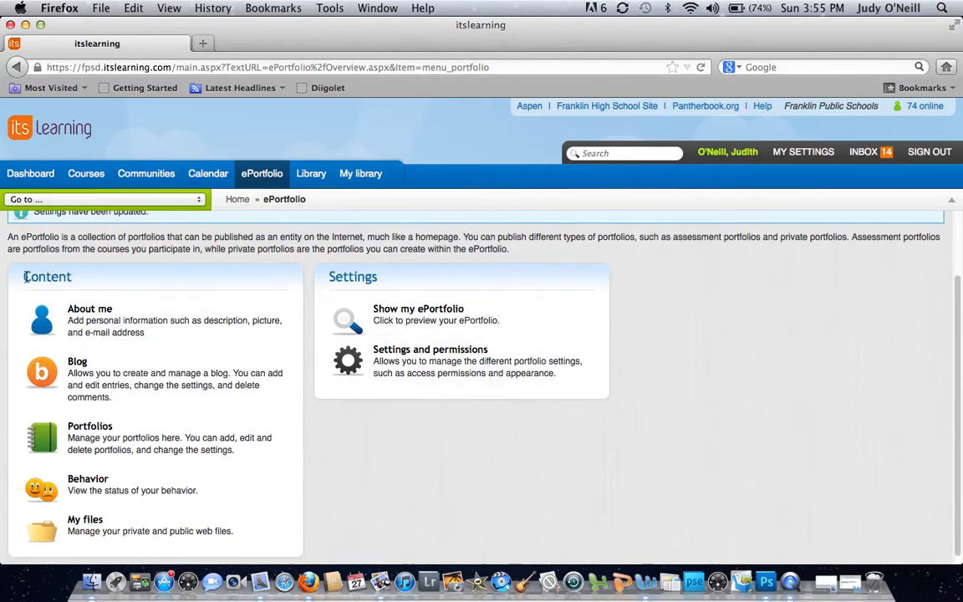
click(101, 323)
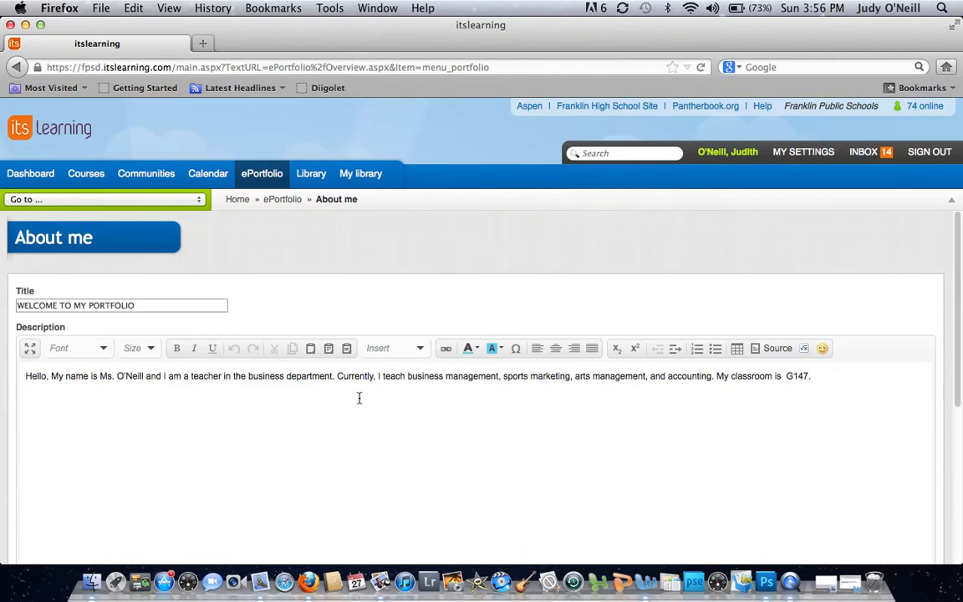
scroll(359, 398, down, 4)
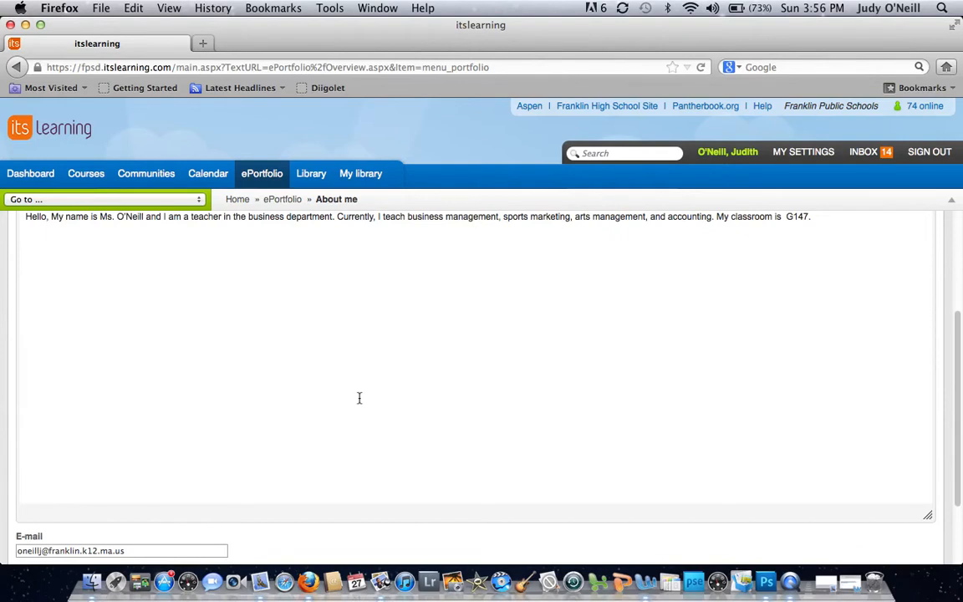
scroll(359, 398, down, 2)
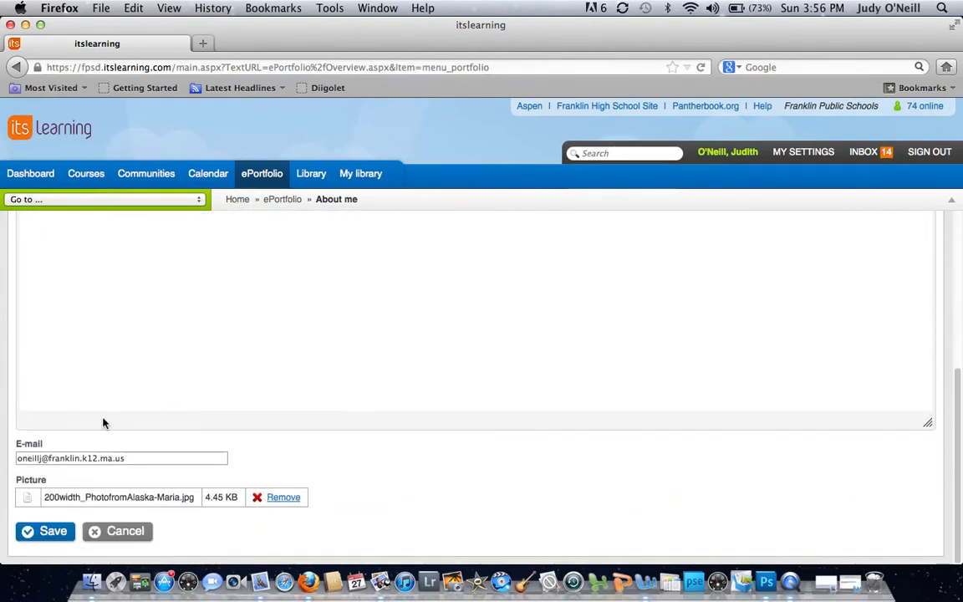
click(144, 461)
click(283, 499)
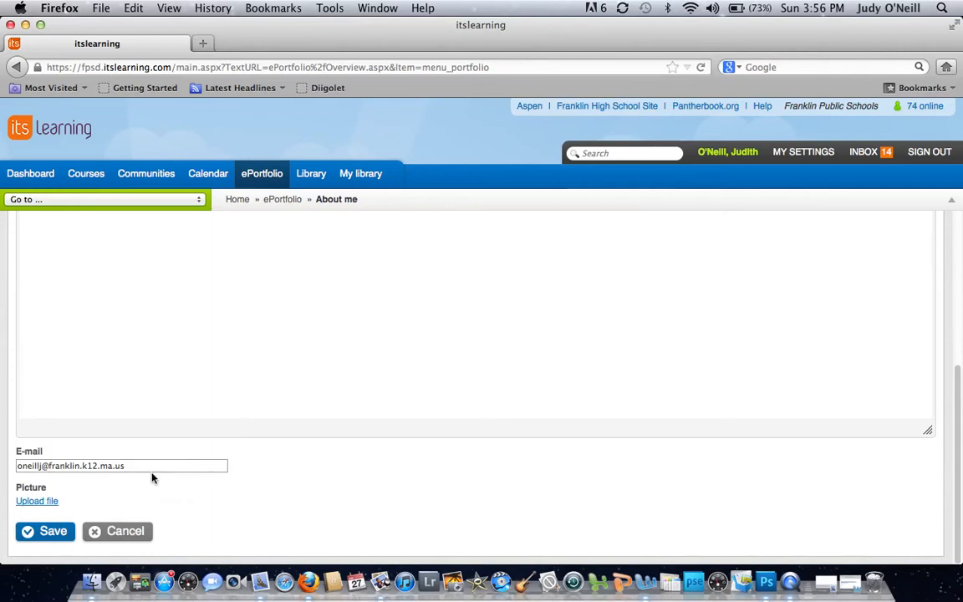
- Upload the Alaska portrait JPG from the Desktop as the About me picture and save the page
click(39, 501)
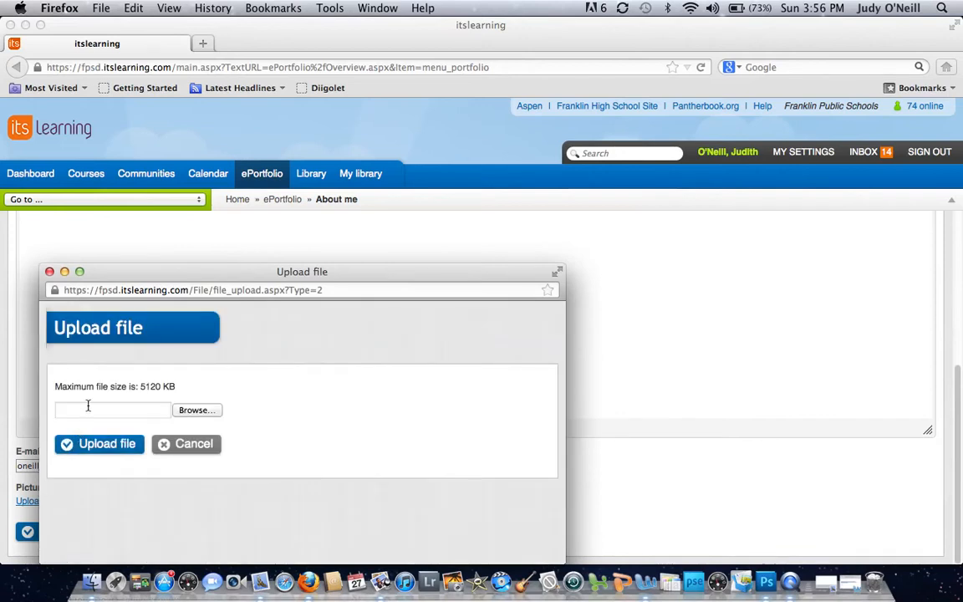
click(194, 411)
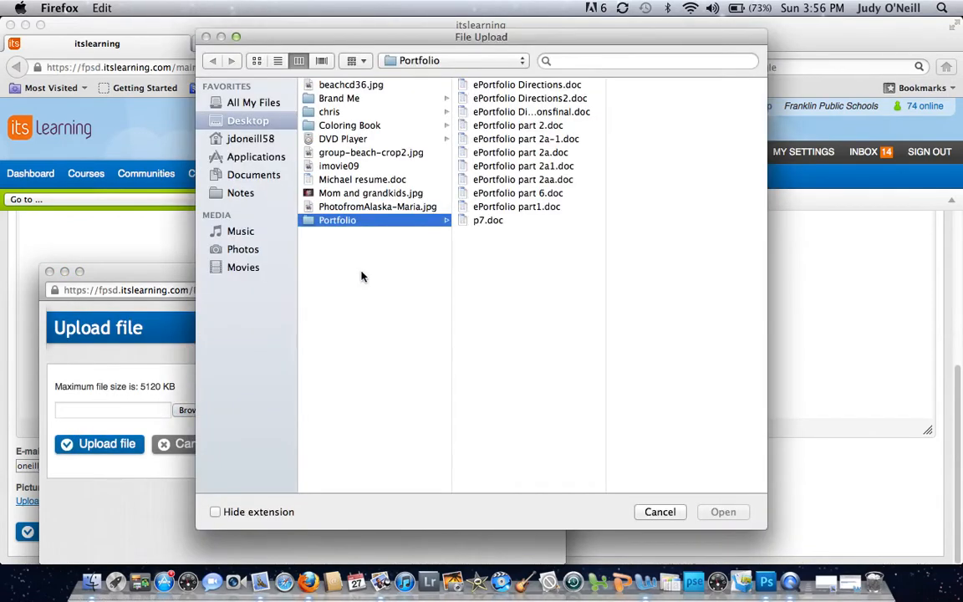
click(277, 123)
click(366, 206)
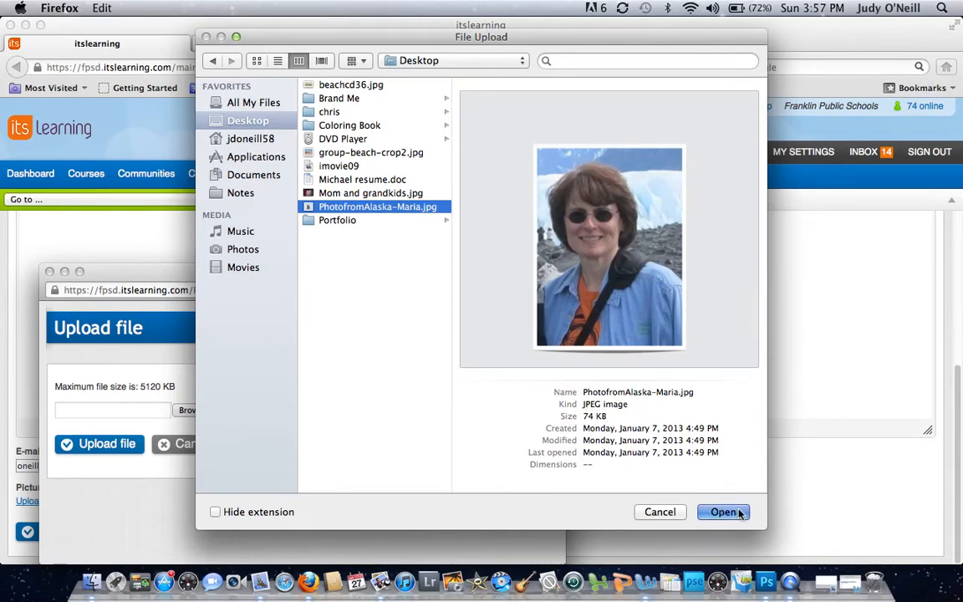
click(723, 512)
click(113, 445)
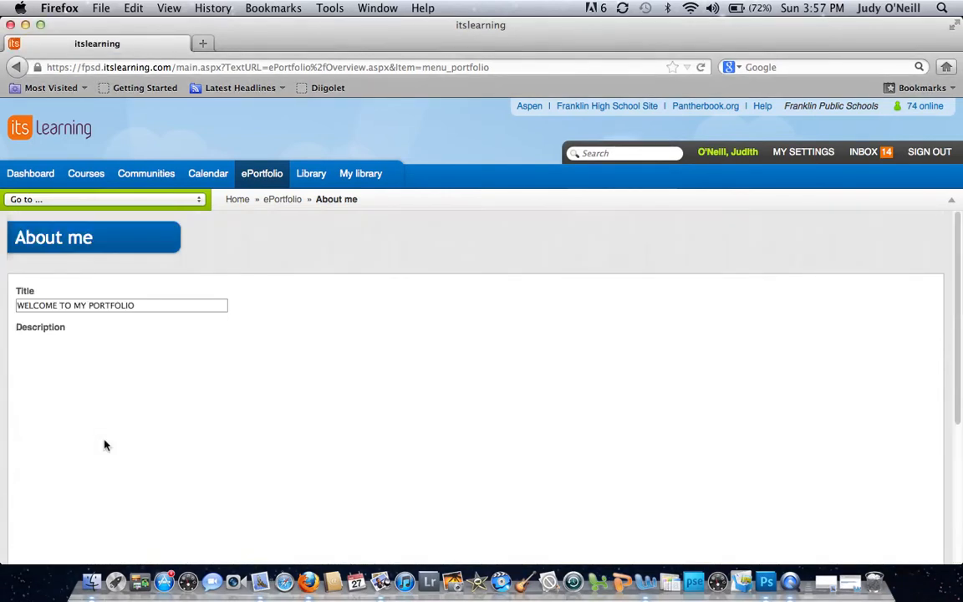
scroll(253, 356, down, 10)
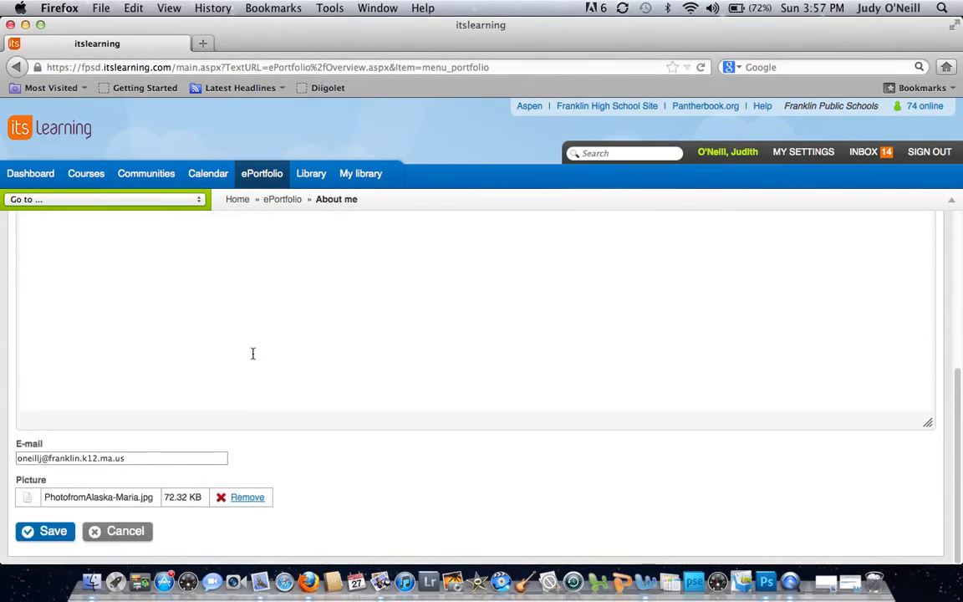
click(54, 532)
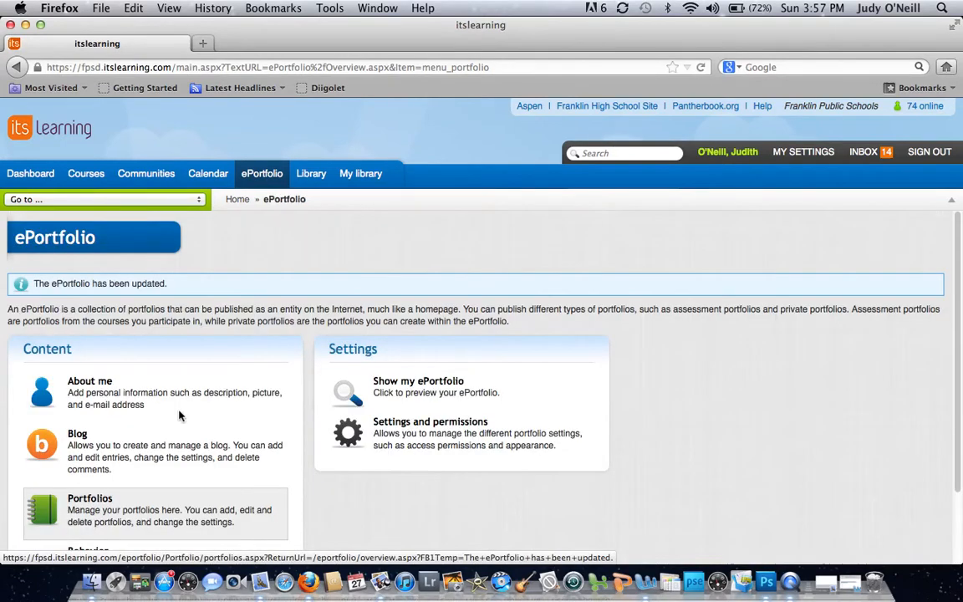
- Start a new portfolio in the ePortfolio and title it with the owner's surname in possessive form followed by "Portfolio"
scroll(737, 396, down, 2)
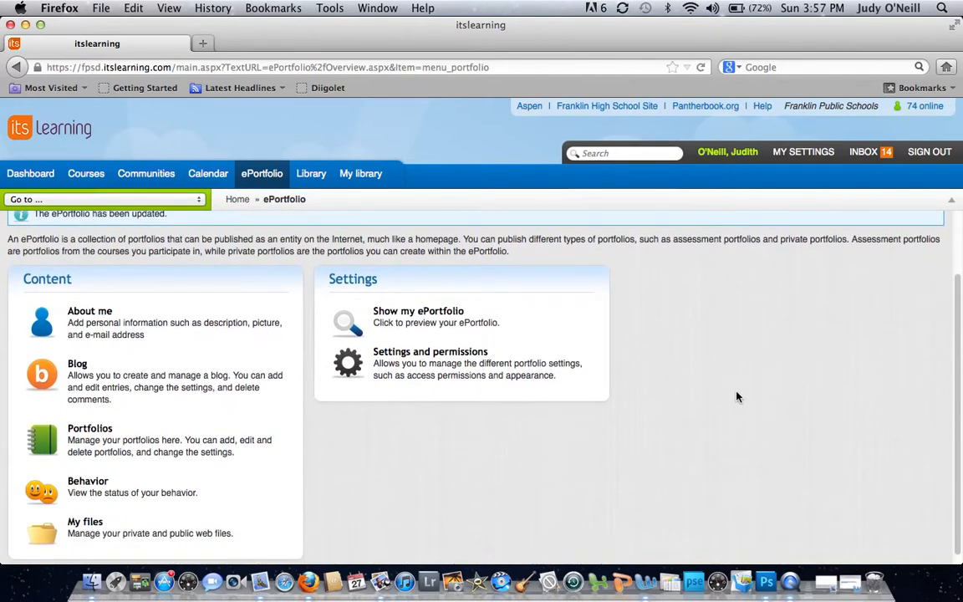
click(95, 440)
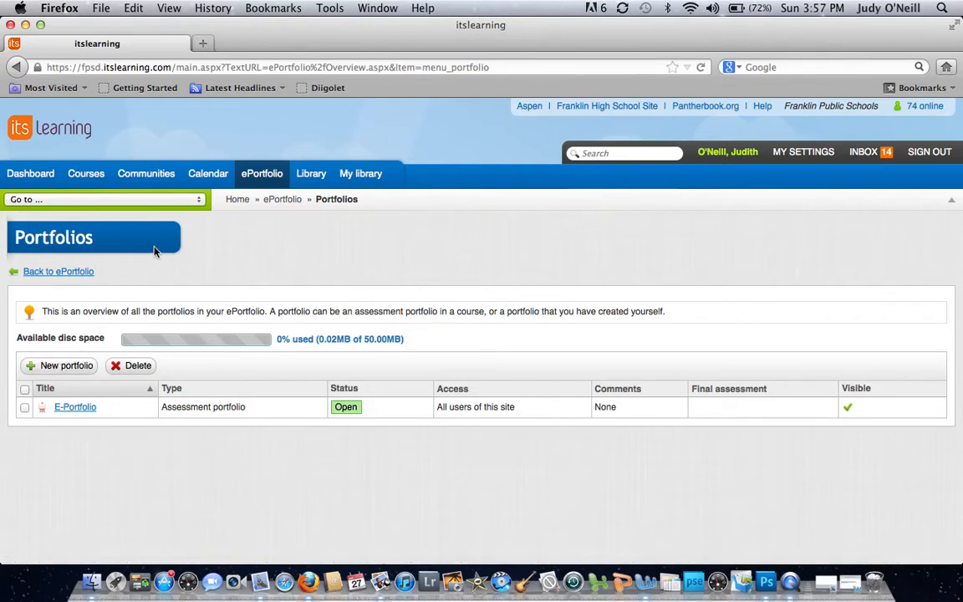
click(68, 368)
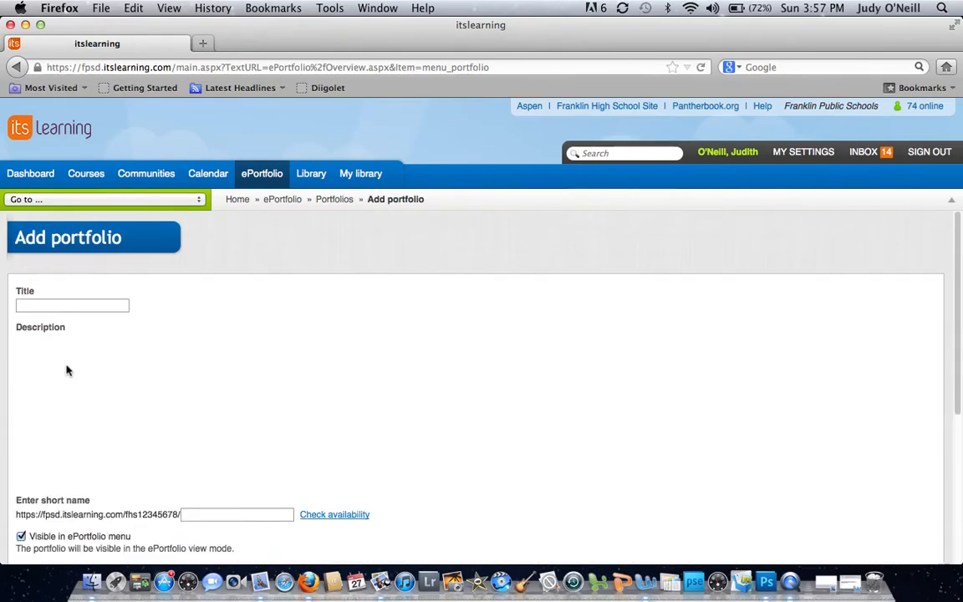
click(70, 306)
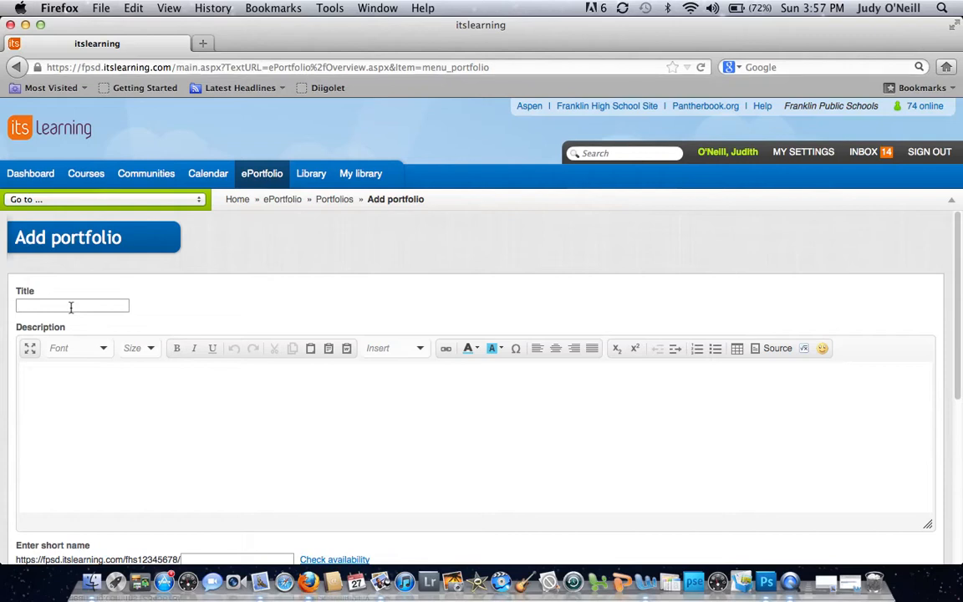
text(O'N)
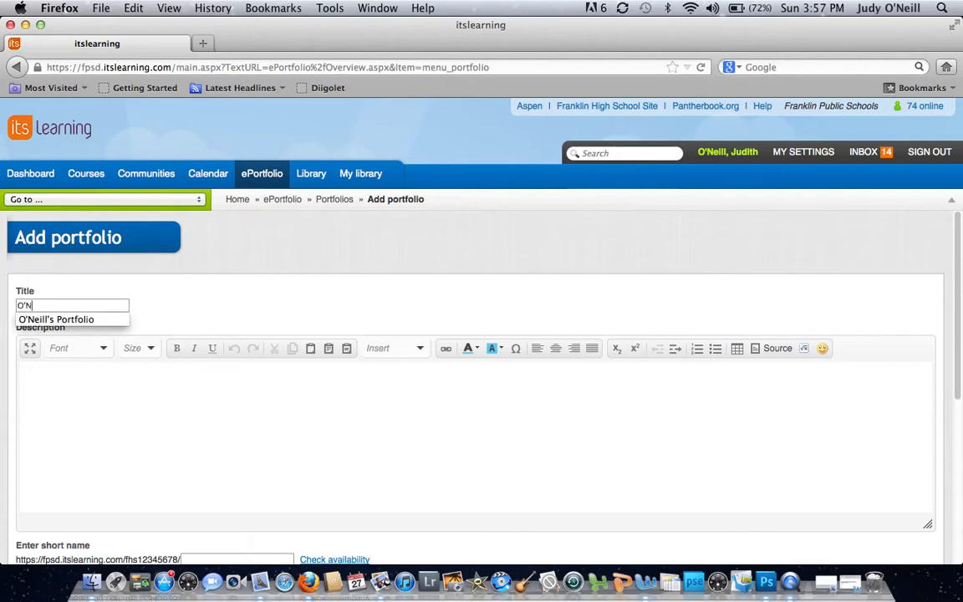
text(eill's Portfolio)
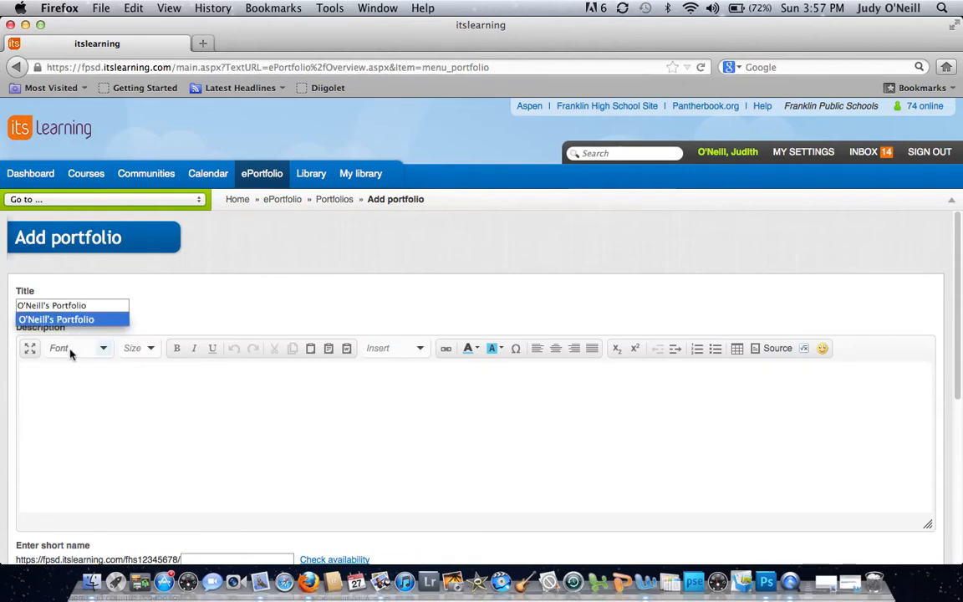
- Enter the portfolio description "Enclosed please find artifacts for" followed by a row of dots
click(68, 378)
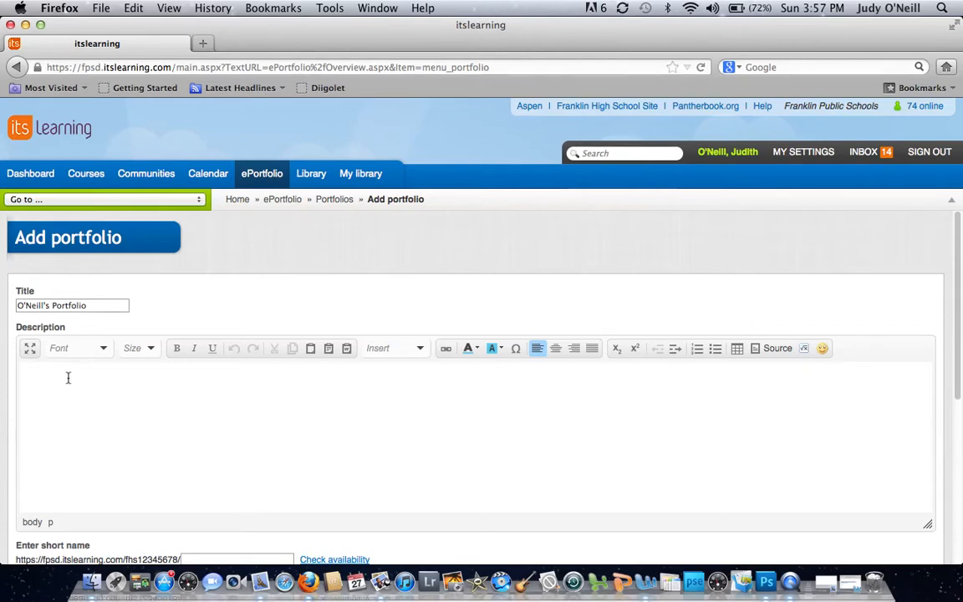
text(Enclosed please find art)
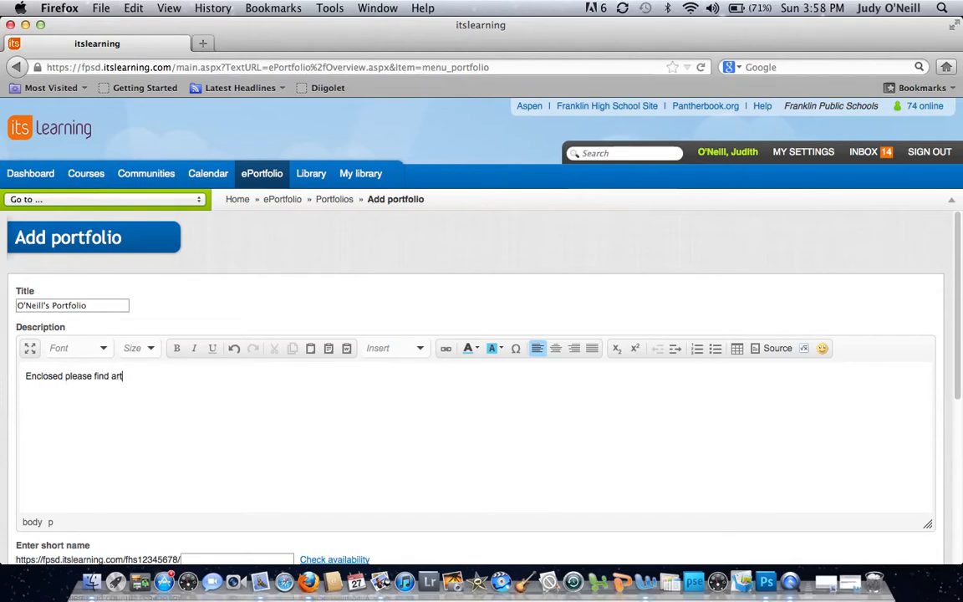
text(ifacts for ......)
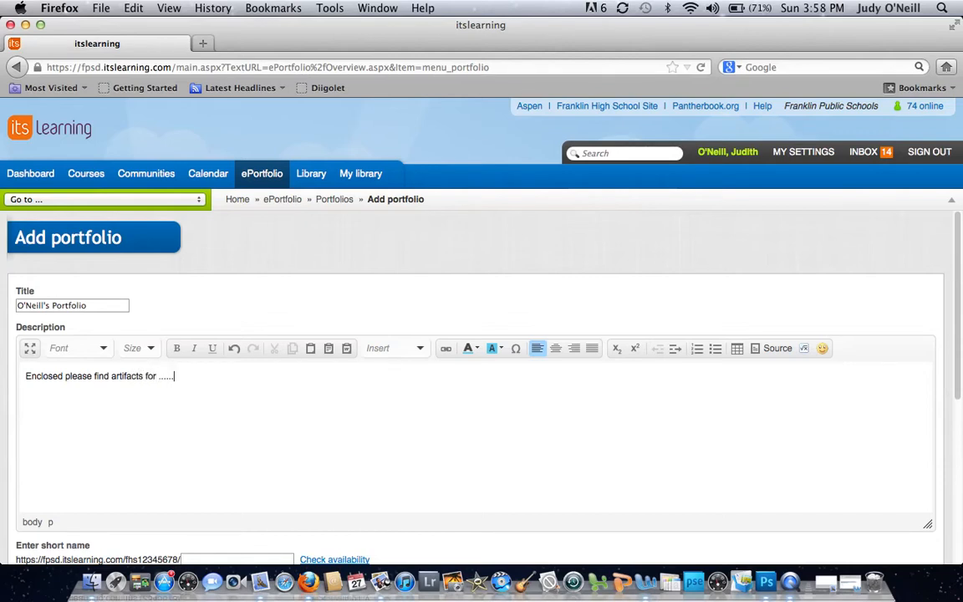
text(.............)
- Set the new portfolio's short name to the owner's surname plus first initial in lowercase
scroll(189, 399, down, 2)
scroll(188, 400, down, 3)
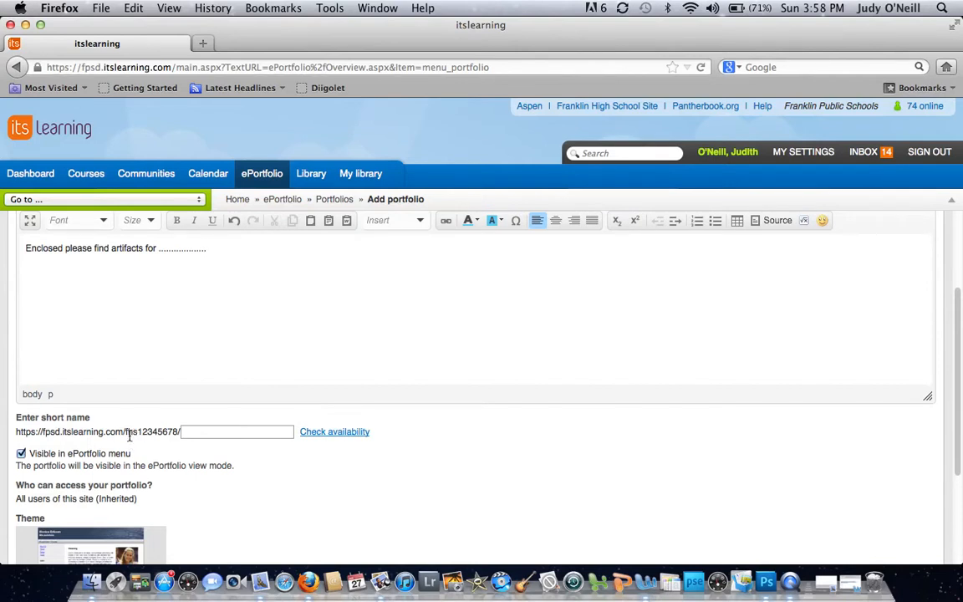
click(191, 433)
text(oneillj)
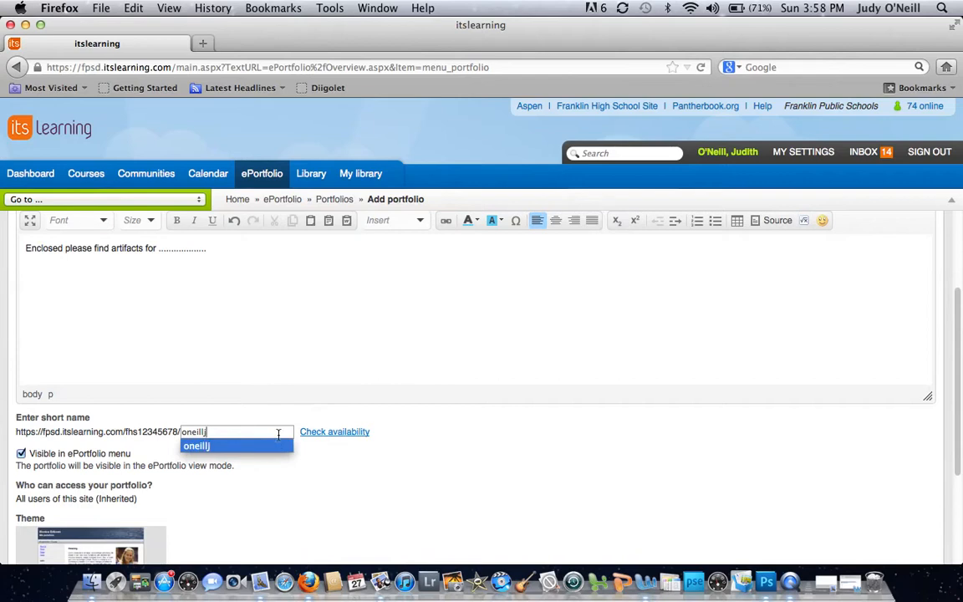
click(332, 468)
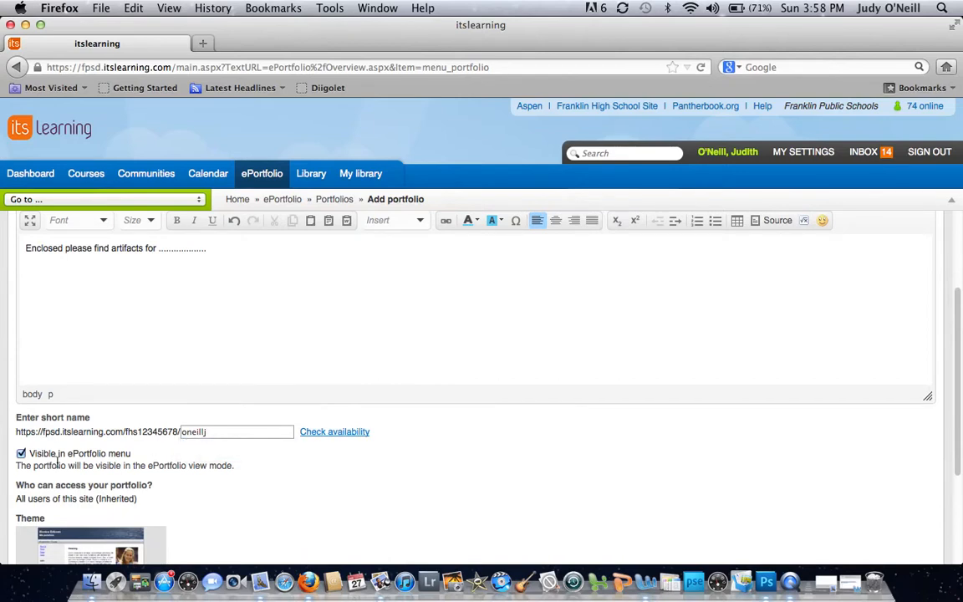
- Choose the Octopus theme for the new portfolio and save it
scroll(57, 464, down, 2)
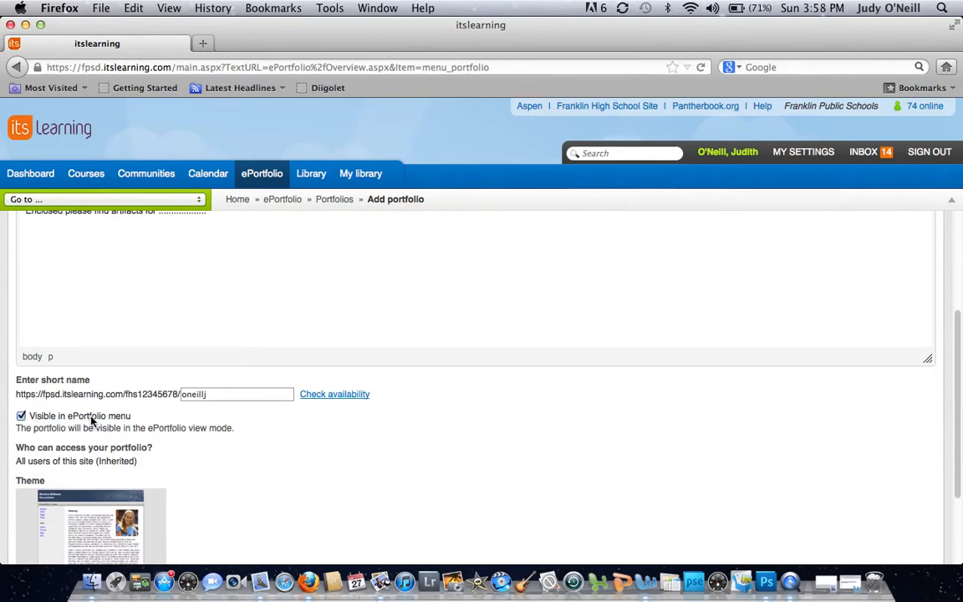
scroll(123, 422, down, 4)
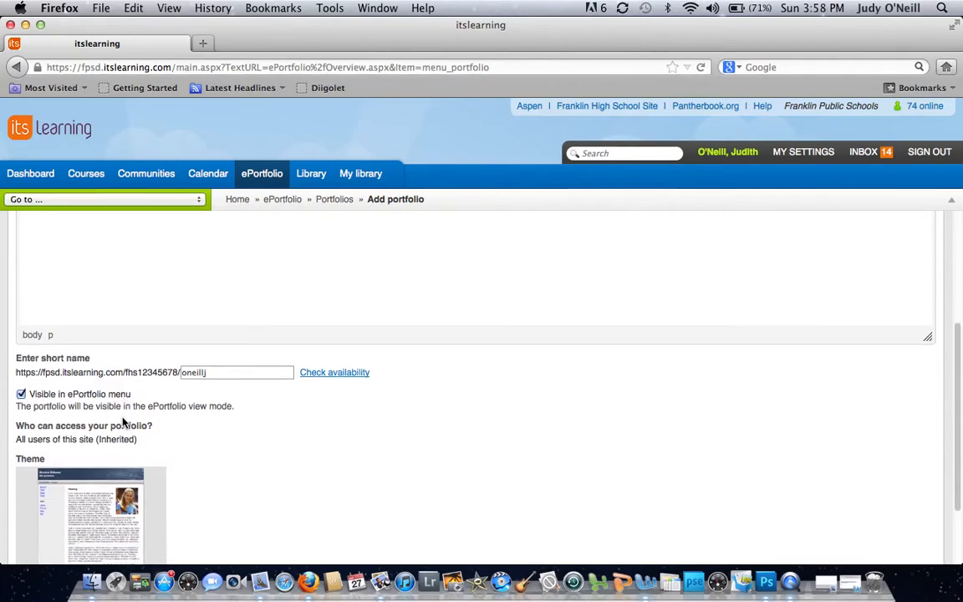
scroll(123, 422, down, 2)
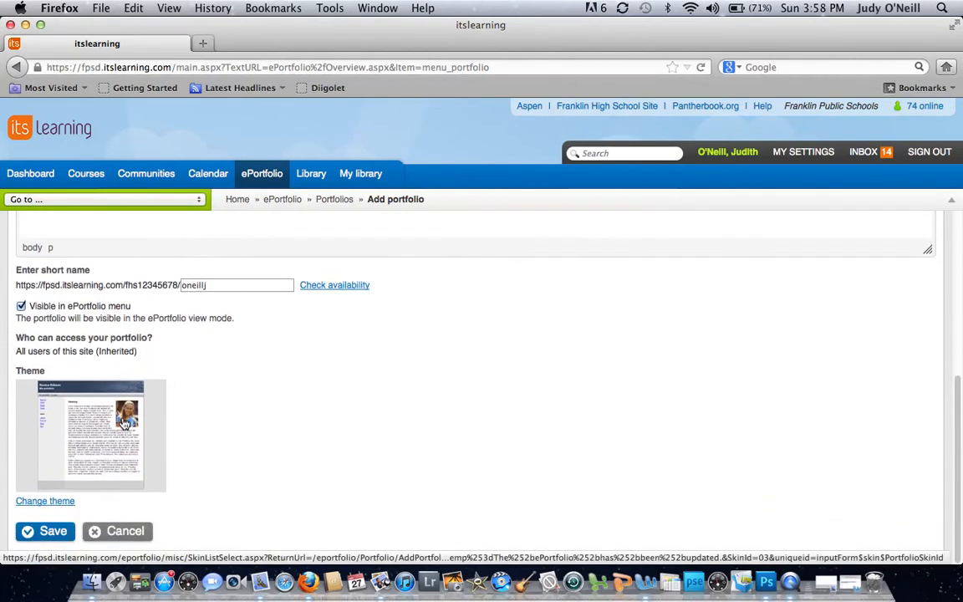
click(46, 502)
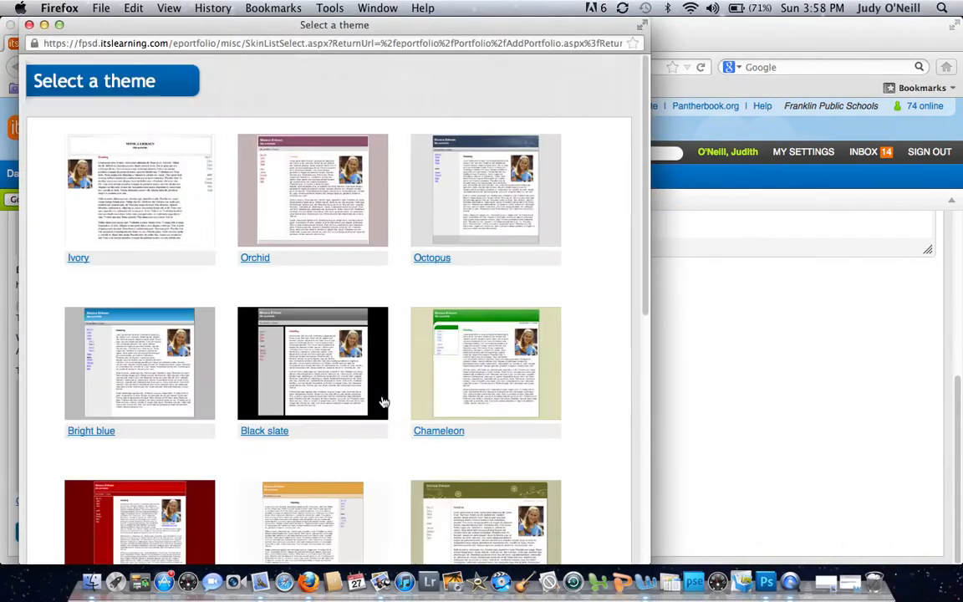
click(489, 201)
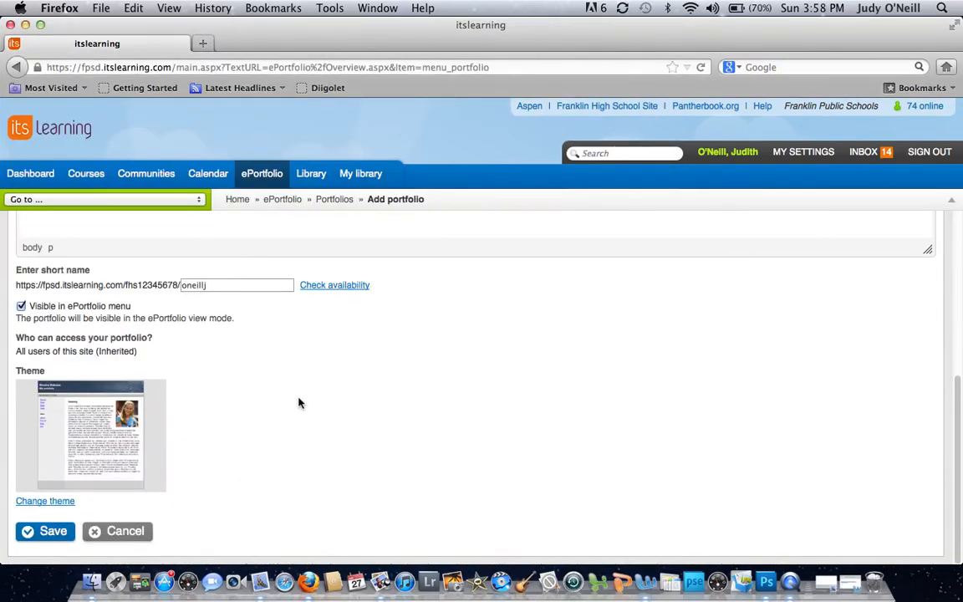
click(61, 538)
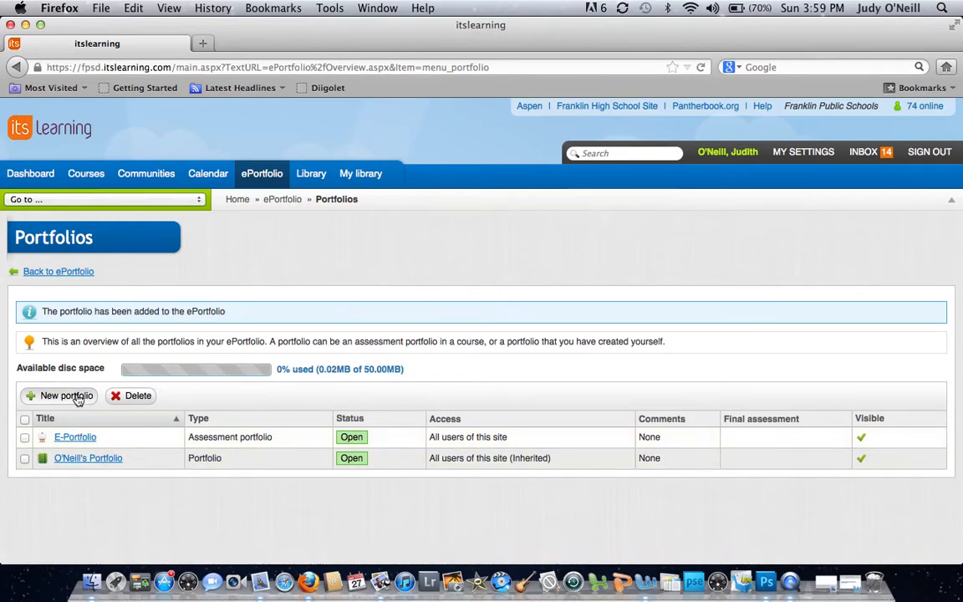
- Open the new portfolio's categories and add one with Problem Solving as both title and folder name
click(97, 461)
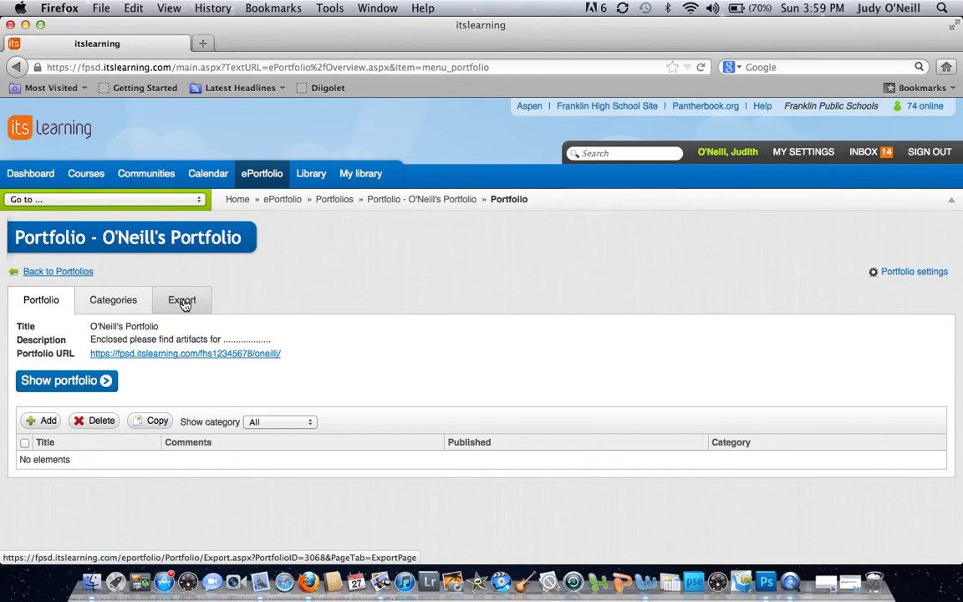
click(118, 305)
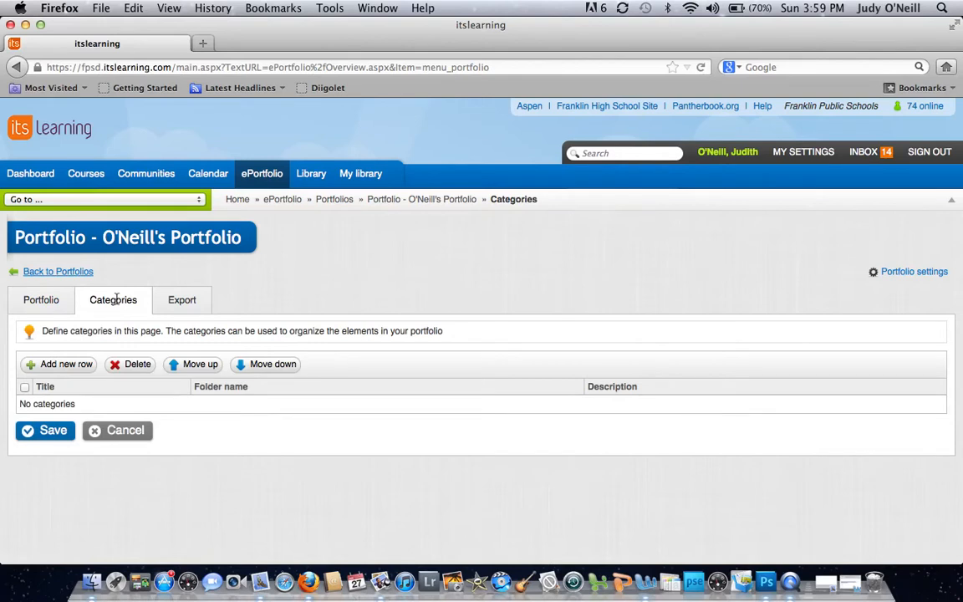
click(69, 369)
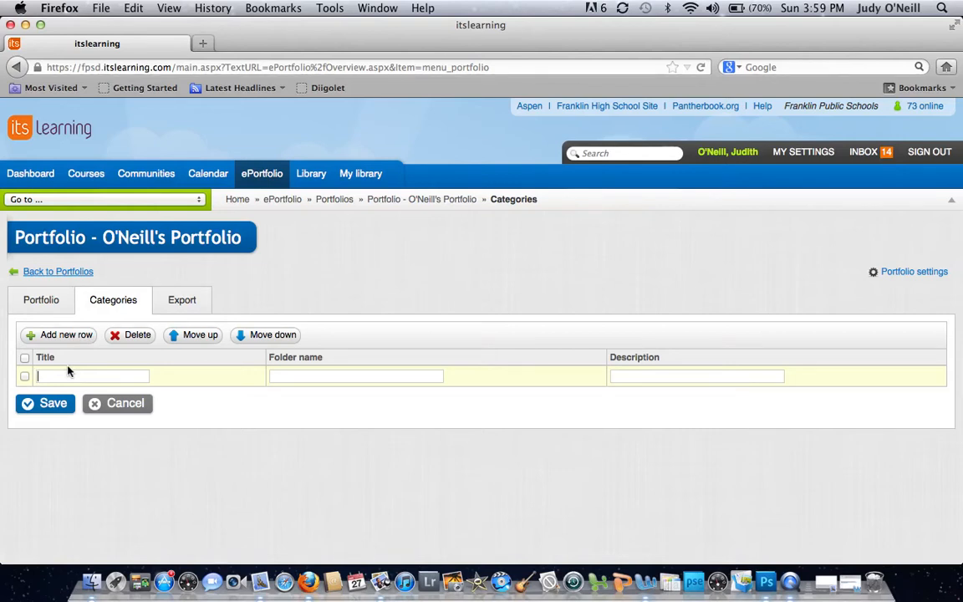
text(Problem Solving)
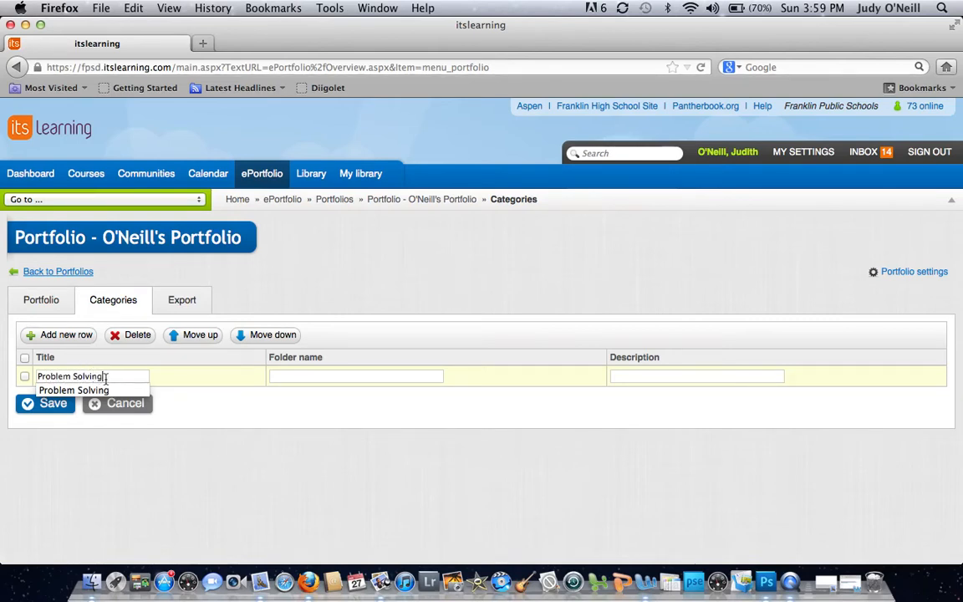
drag(101, 378, 26, 375)
key(super+c)
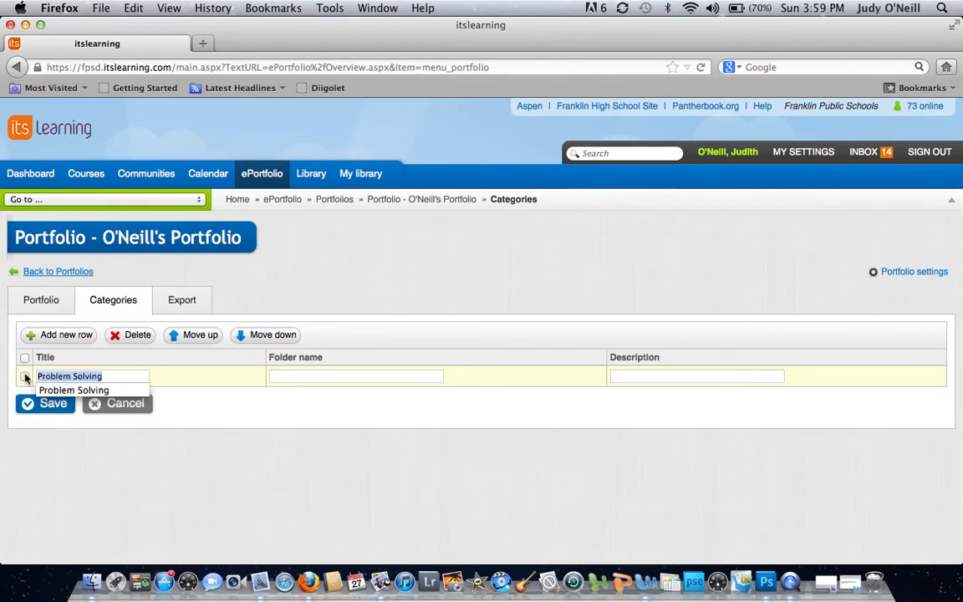
click(310, 376)
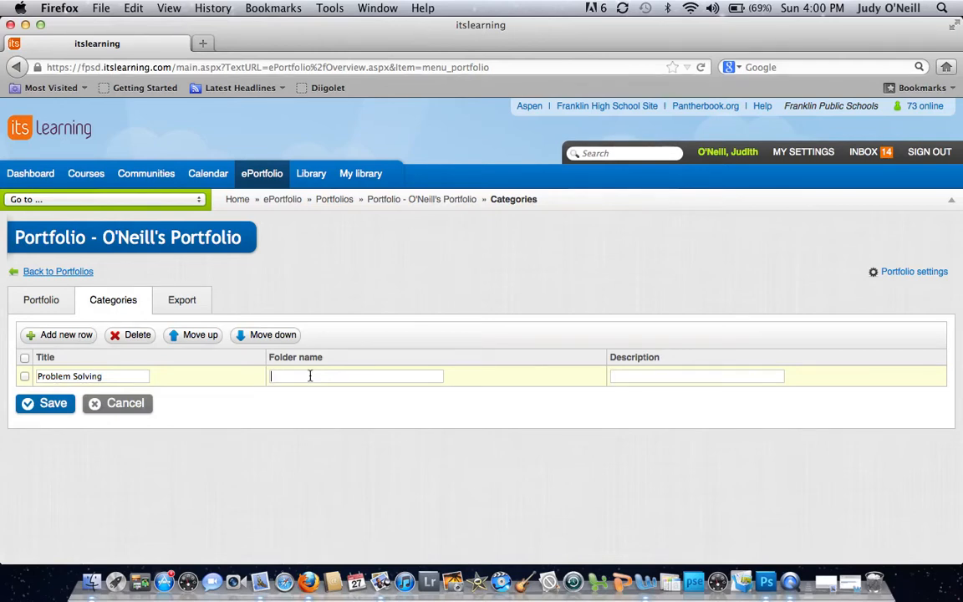
key(super+v)
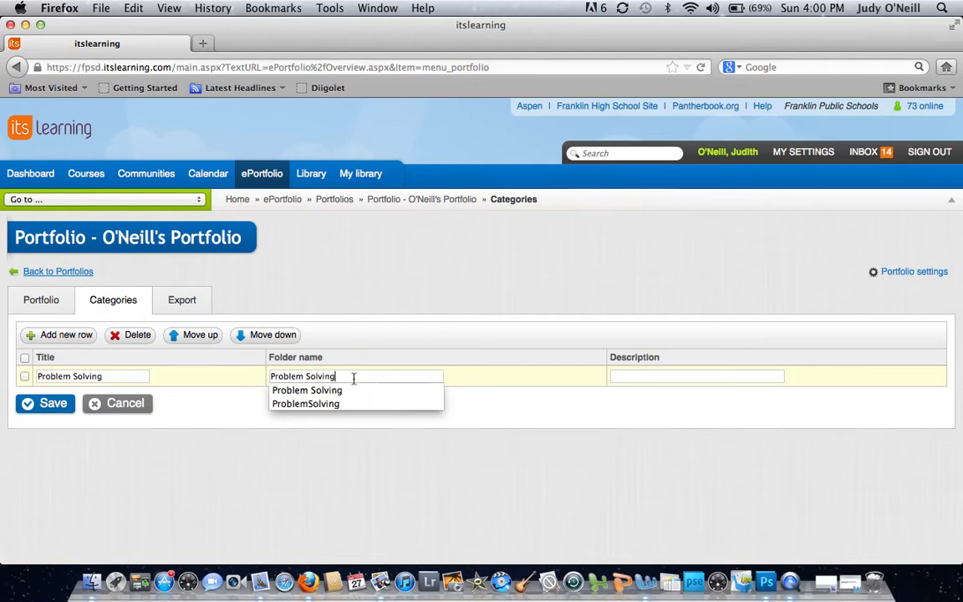
click(301, 447)
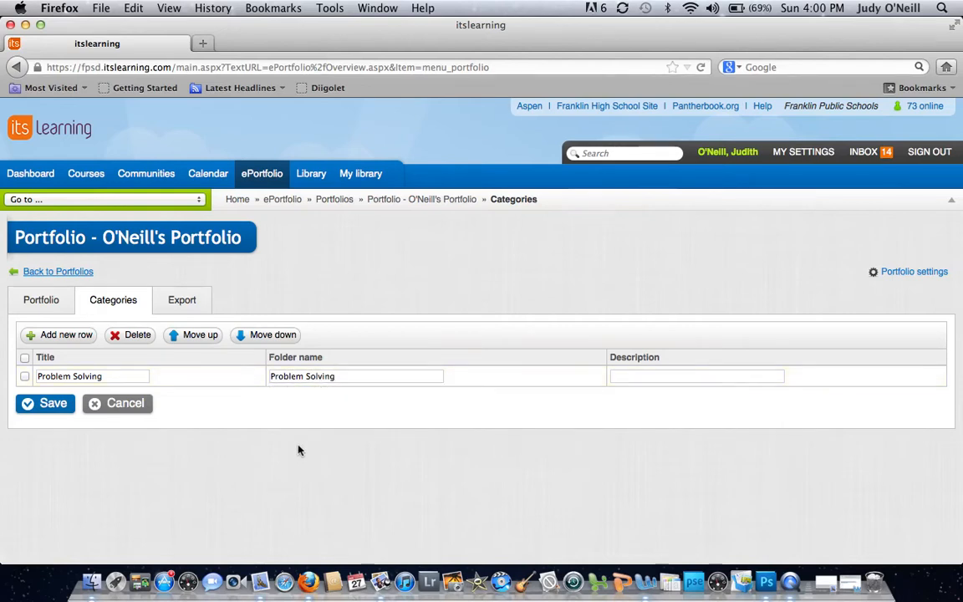
- Add a second category row with Communication as both title and folder name
click(84, 337)
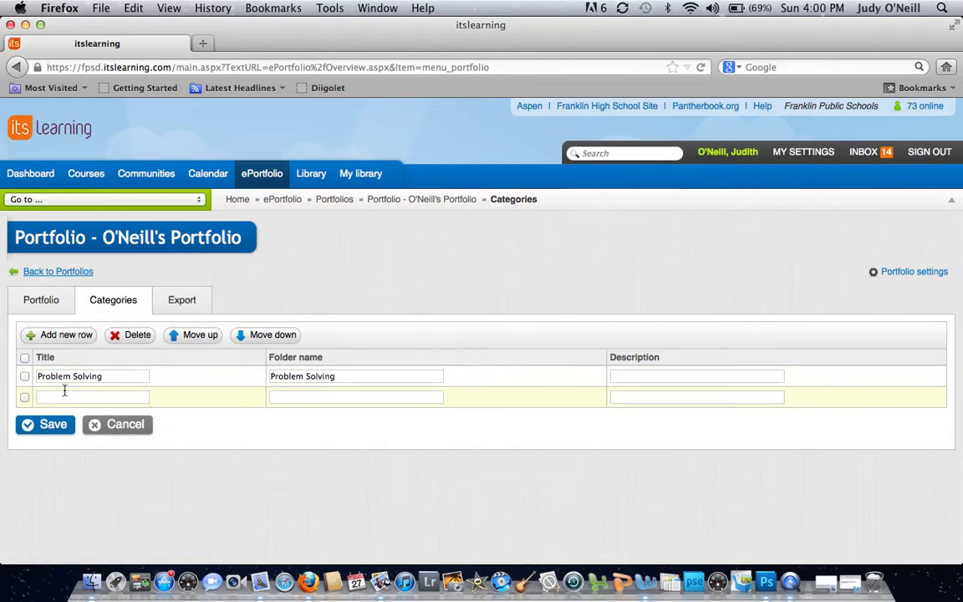
text(Commu)
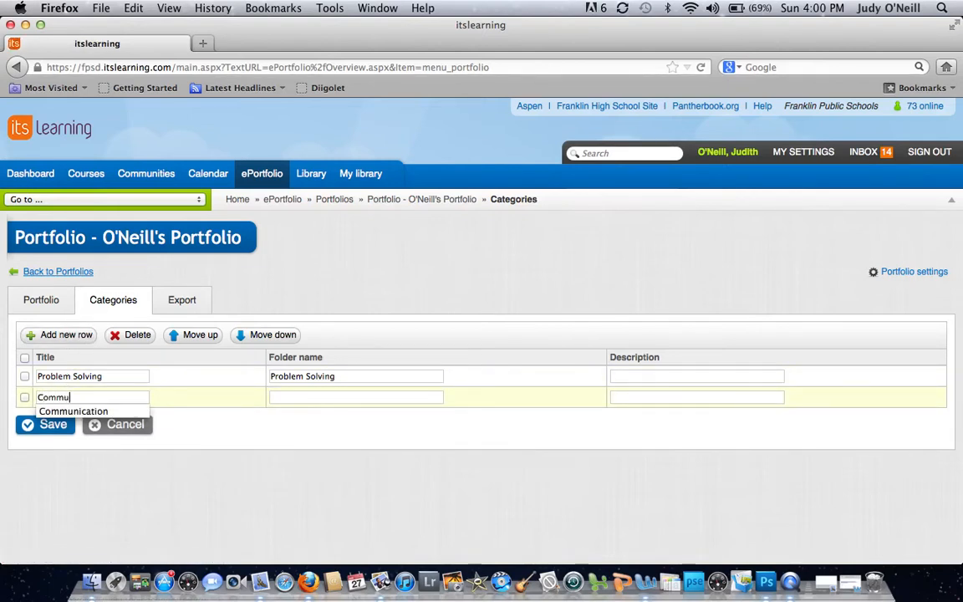
text(nication)
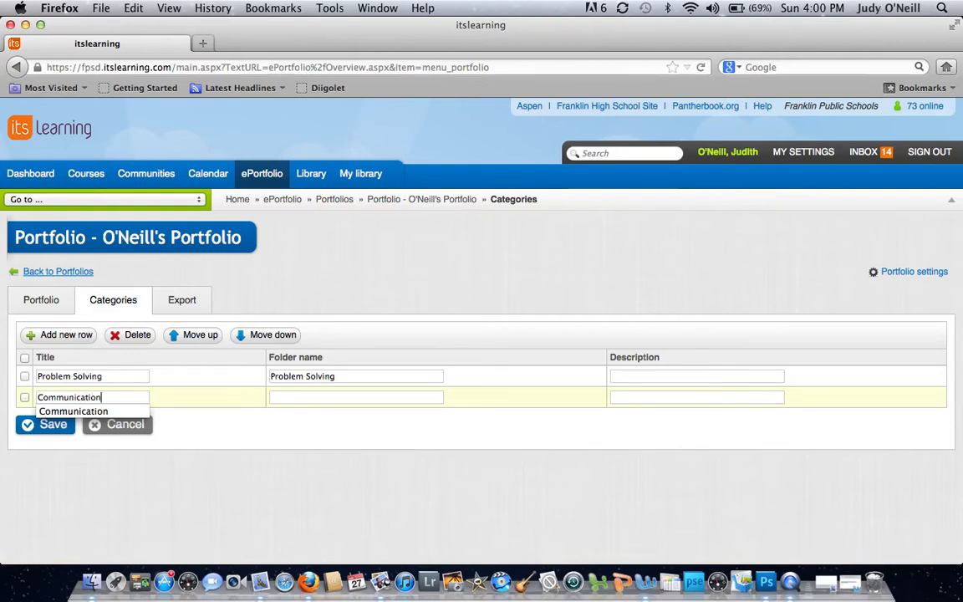
click(108, 397)
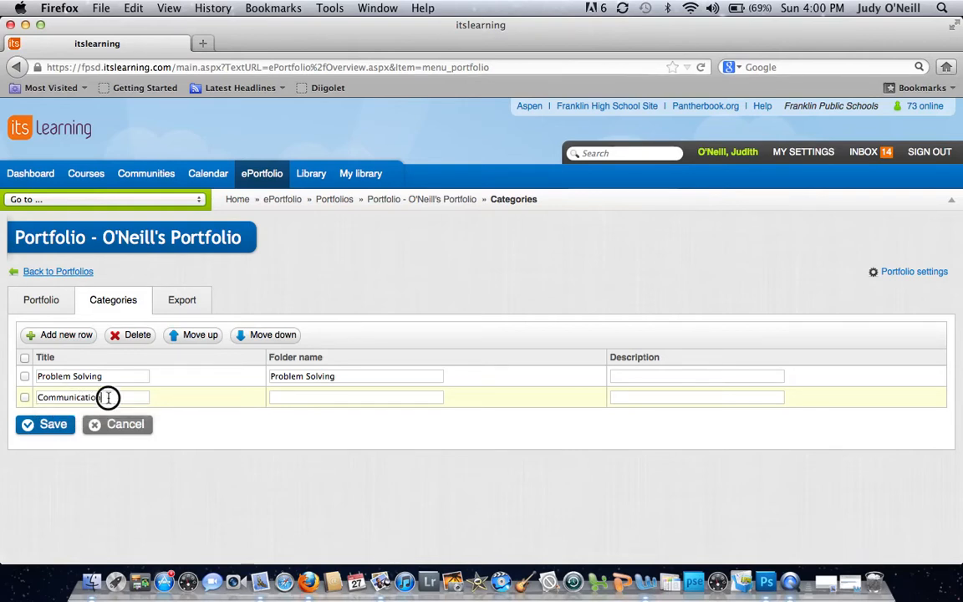
click(287, 396)
text(C)
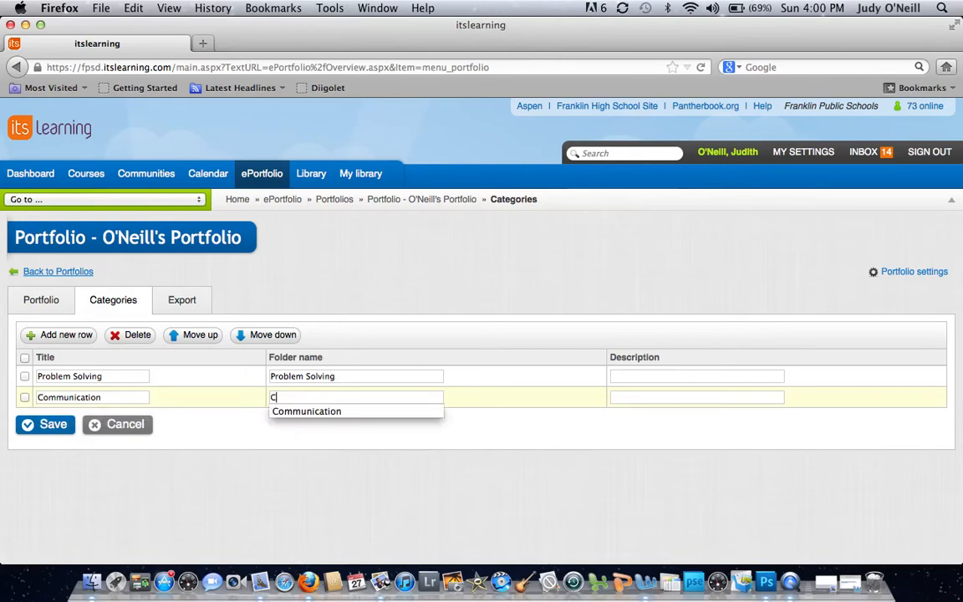
click(374, 414)
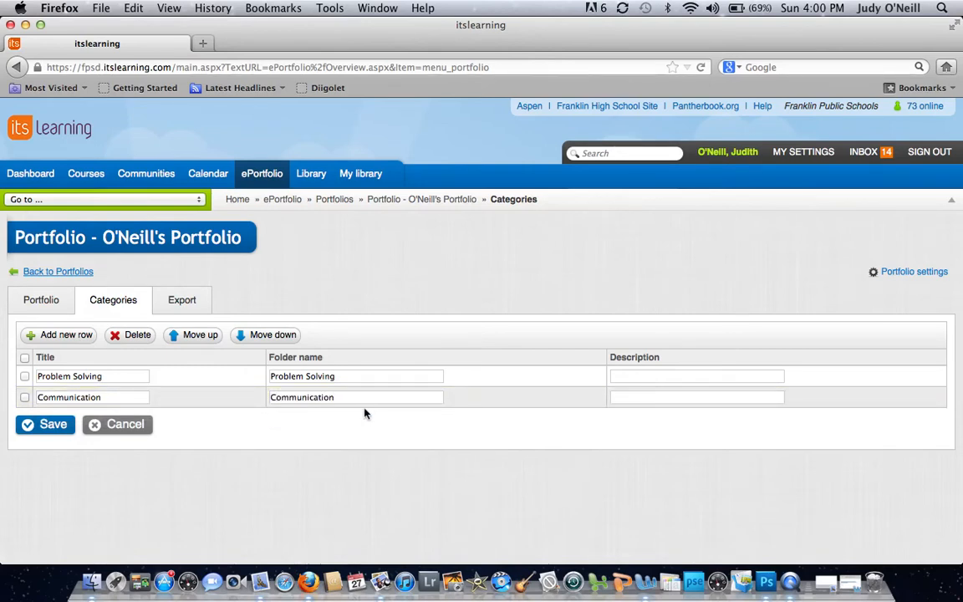
- Add a third category row with Collaboration as both title and folder name, and submit the categories for saving
click(84, 338)
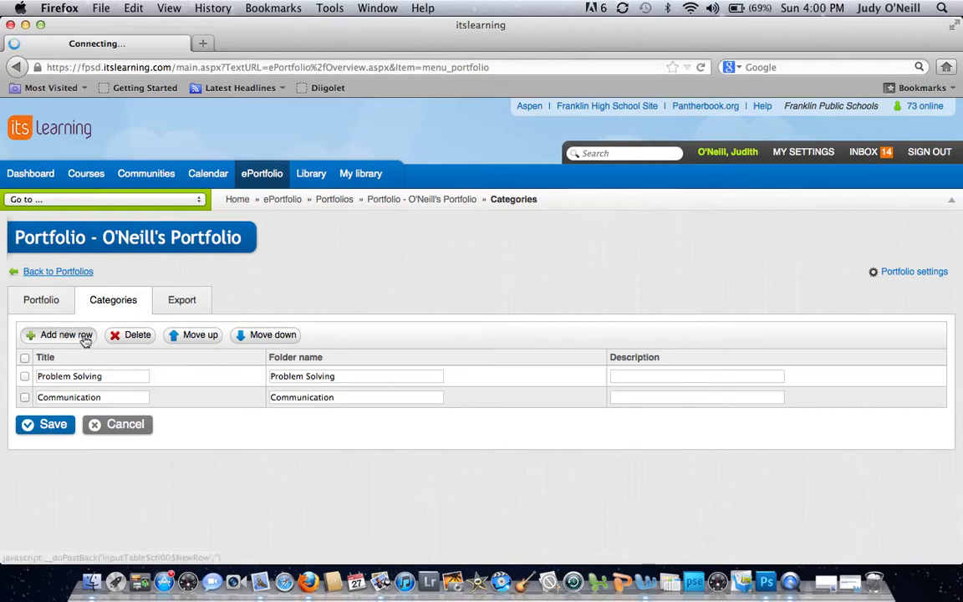
text(Coll)
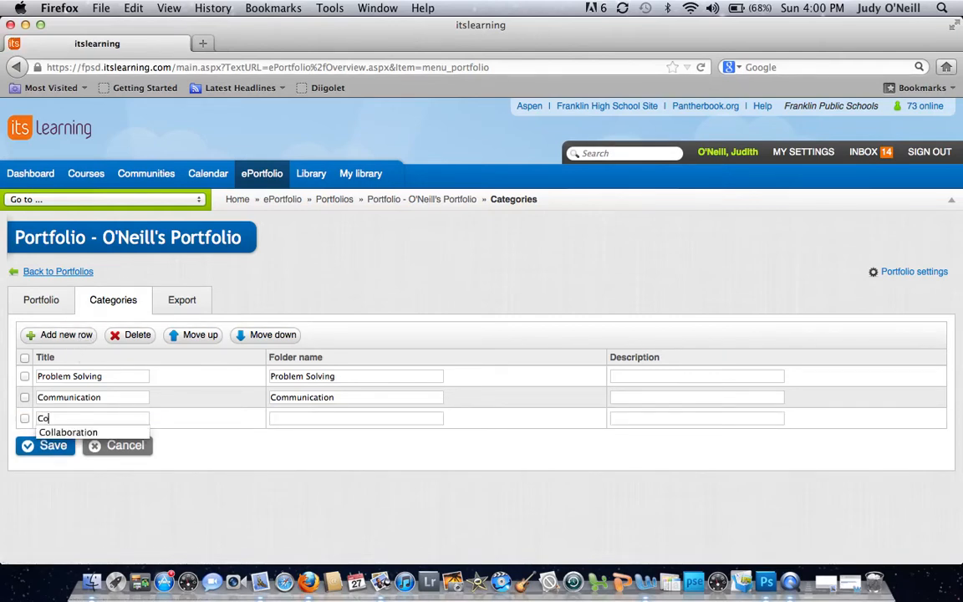
click(117, 432)
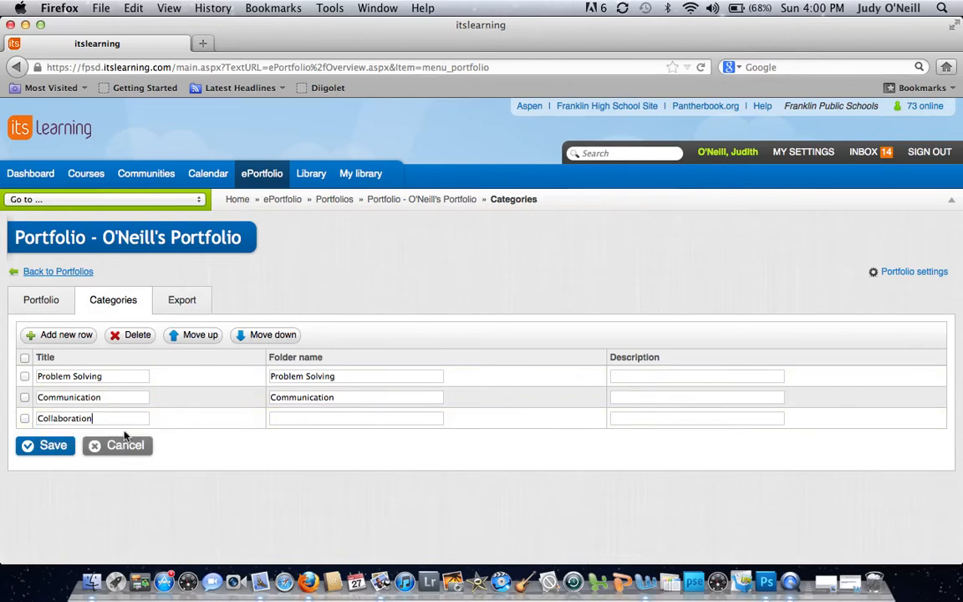
click(282, 418)
text(Co)
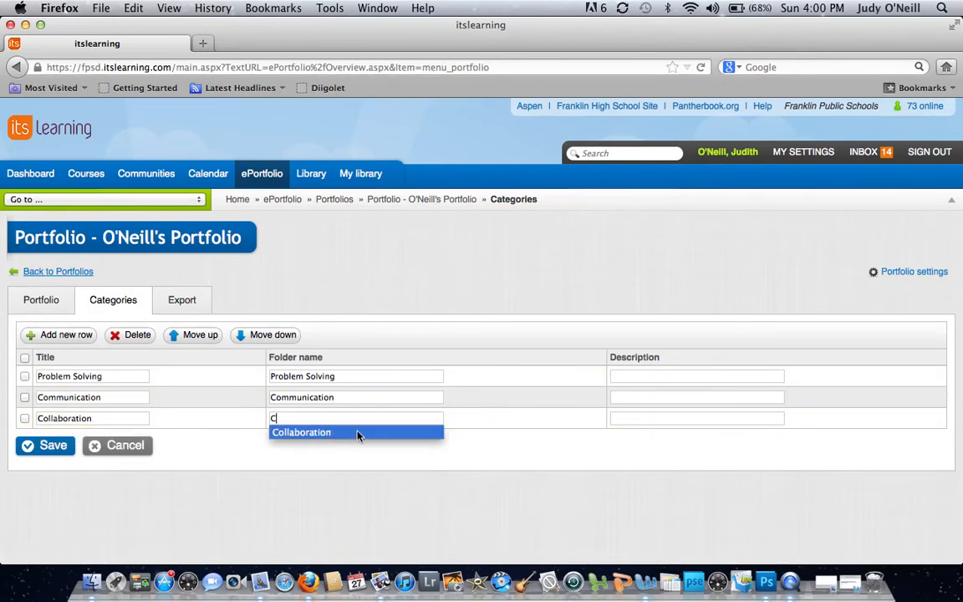
click(358, 433)
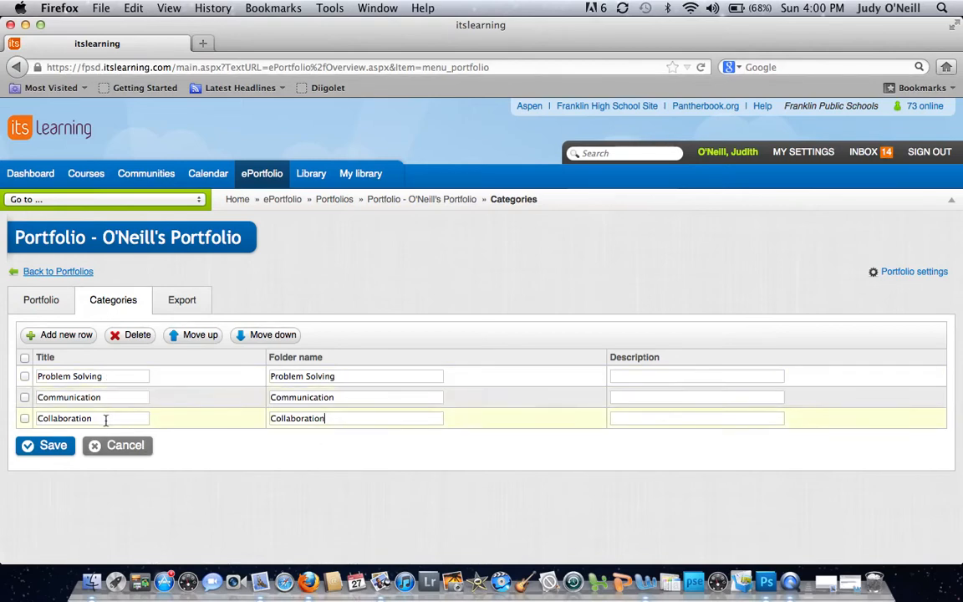
click(65, 446)
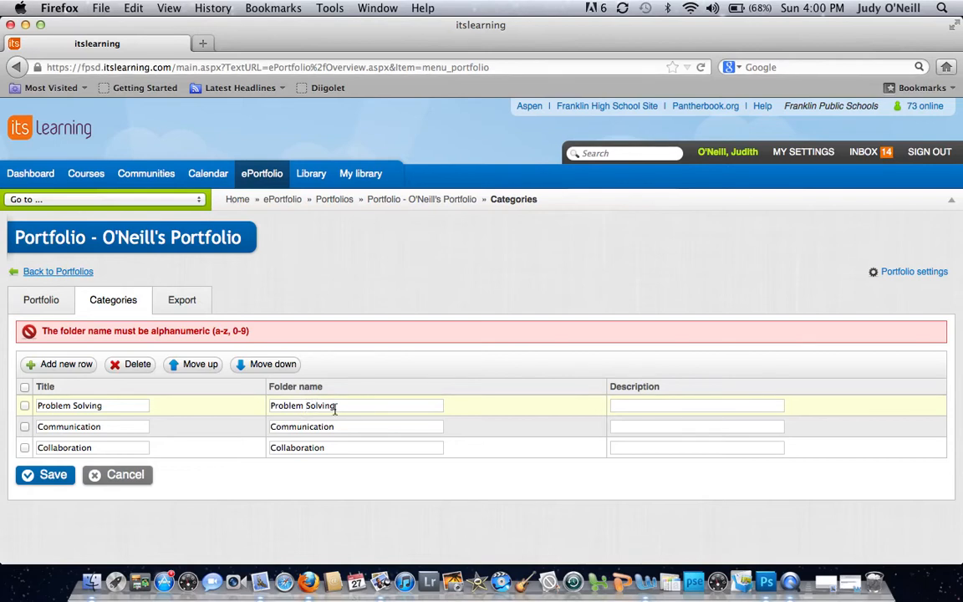
- Try to save the categories with the Problem Solving folder name changed to Problem-Solving
key(BackSpace)
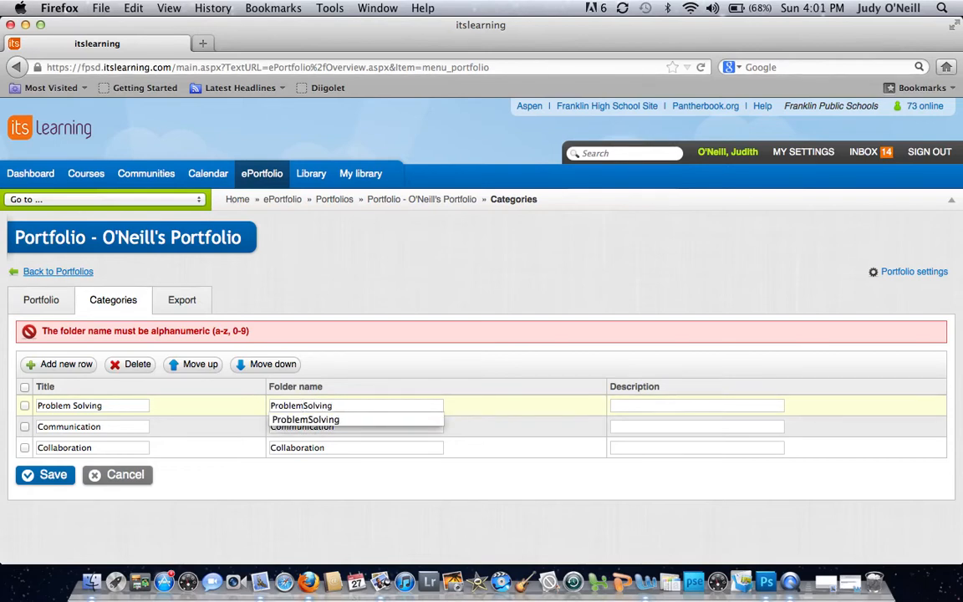
text(-)
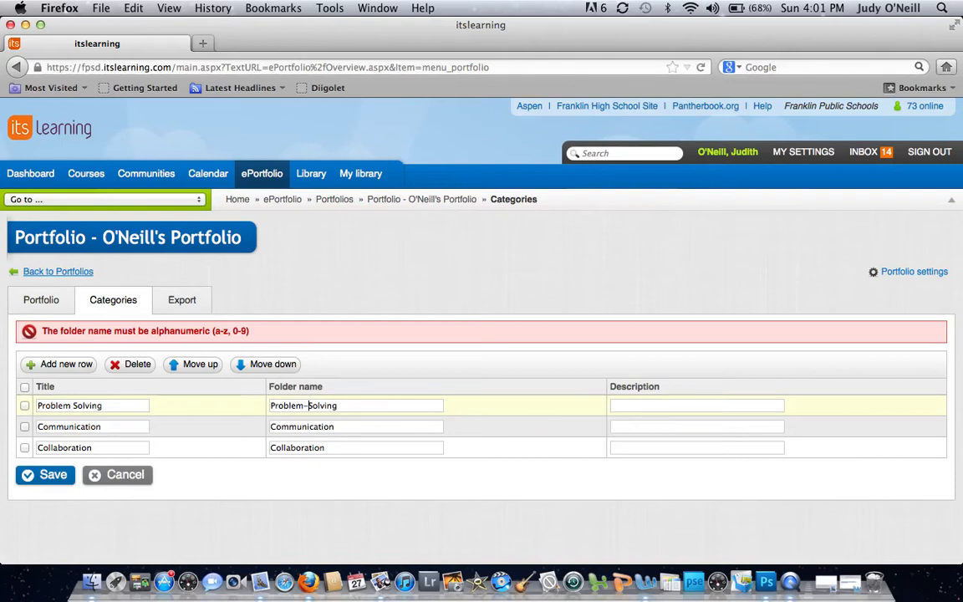
click(53, 476)
click(53, 479)
- Set the Problem Solving category's folder name to ProblemSolving and save the categories
click(309, 405)
key(BackSpace)
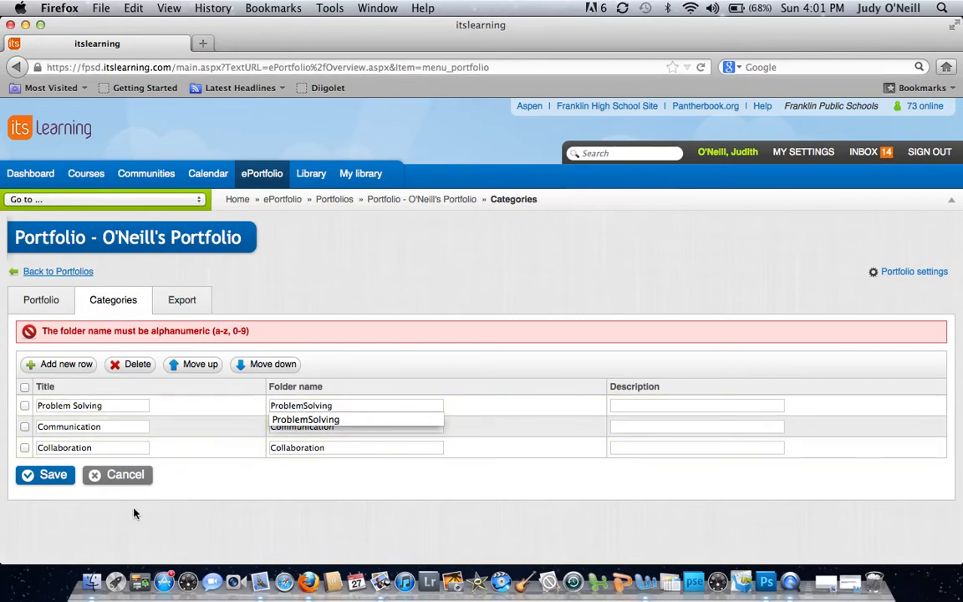
click(53, 474)
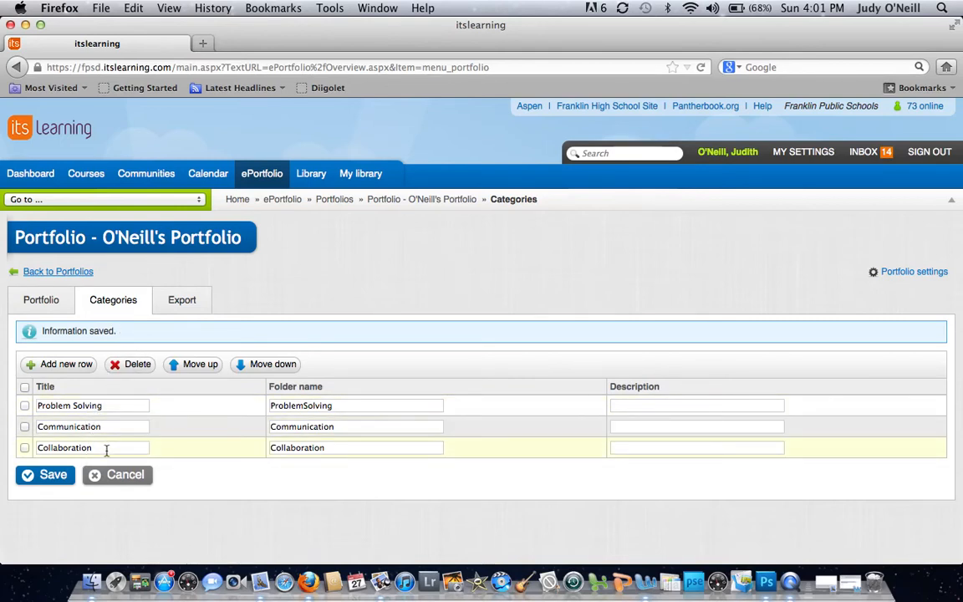
- Start a new element in the portfolio and title it Essay on Wuthering Heights
click(46, 306)
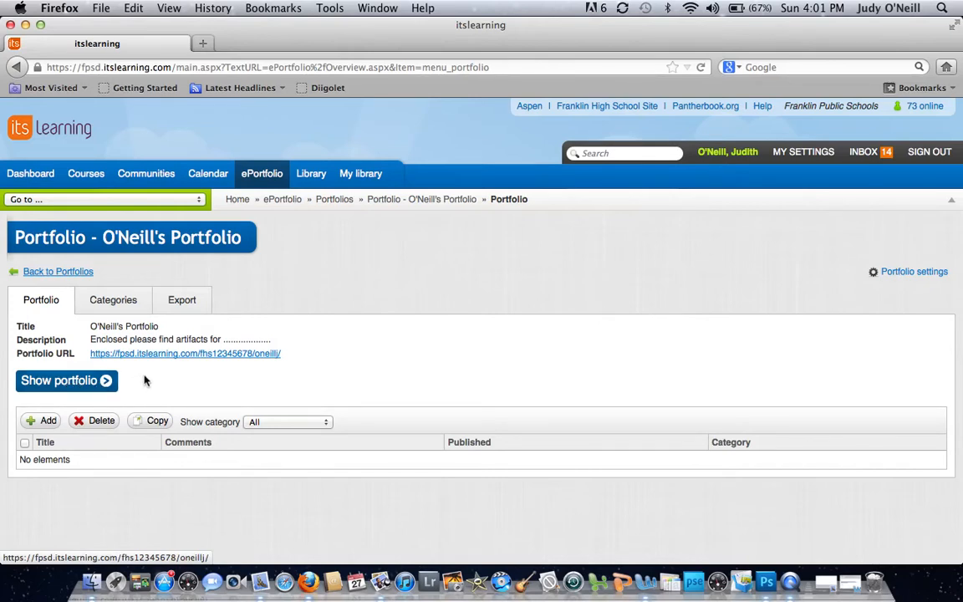
click(47, 422)
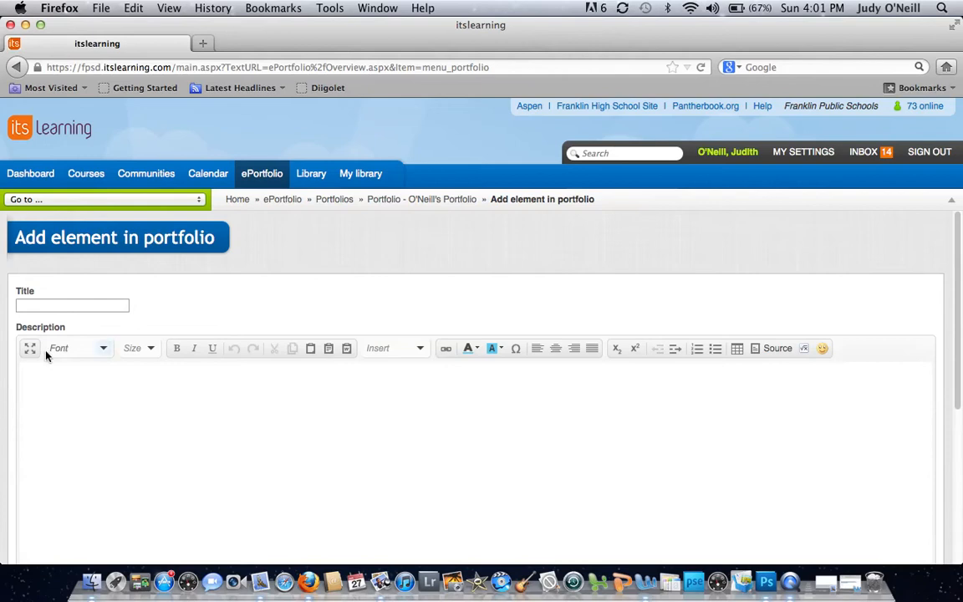
click(45, 305)
text(Essay on Wuther)
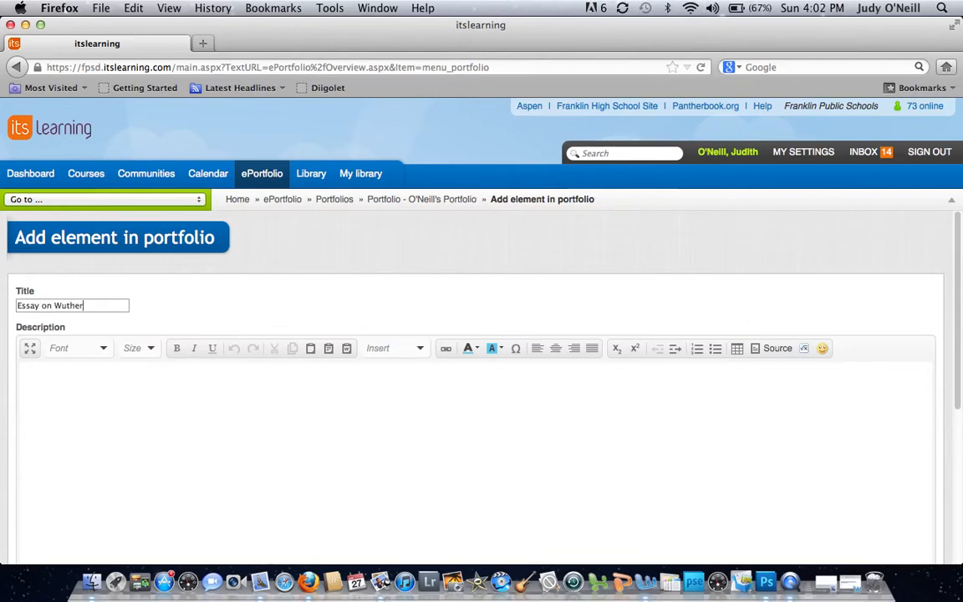
text(ing Heights)
- Enter "This Artifact is" followed by a row of dots as the new element's description
click(48, 378)
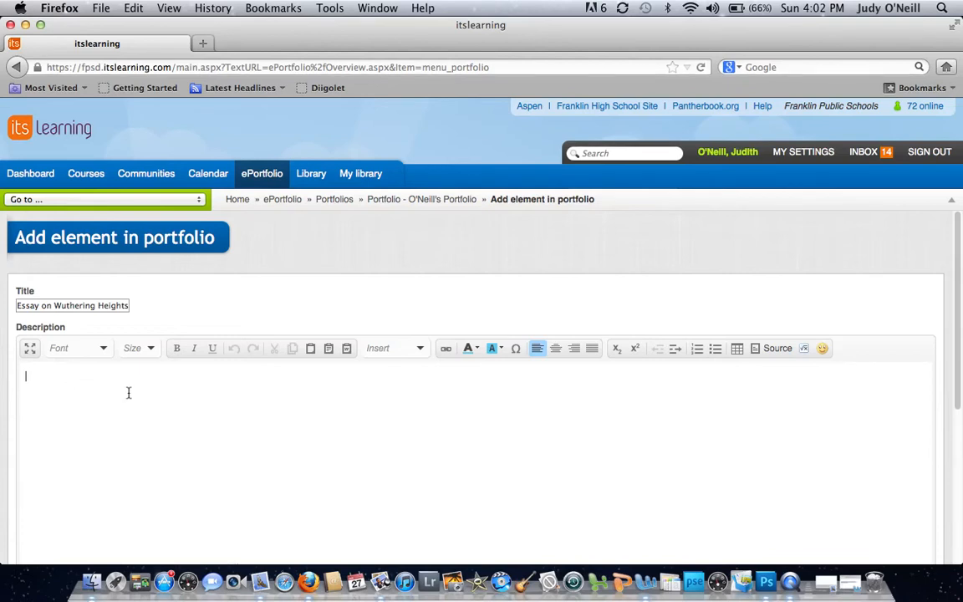
text(This Artifact is..................)
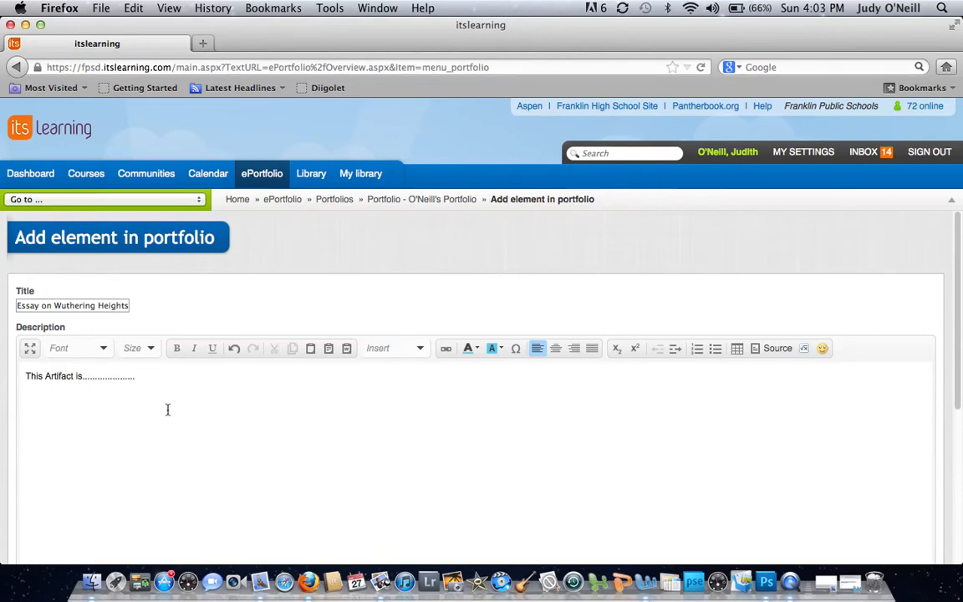
- Assign the new element to the Communication category
scroll(167, 410, down, 5)
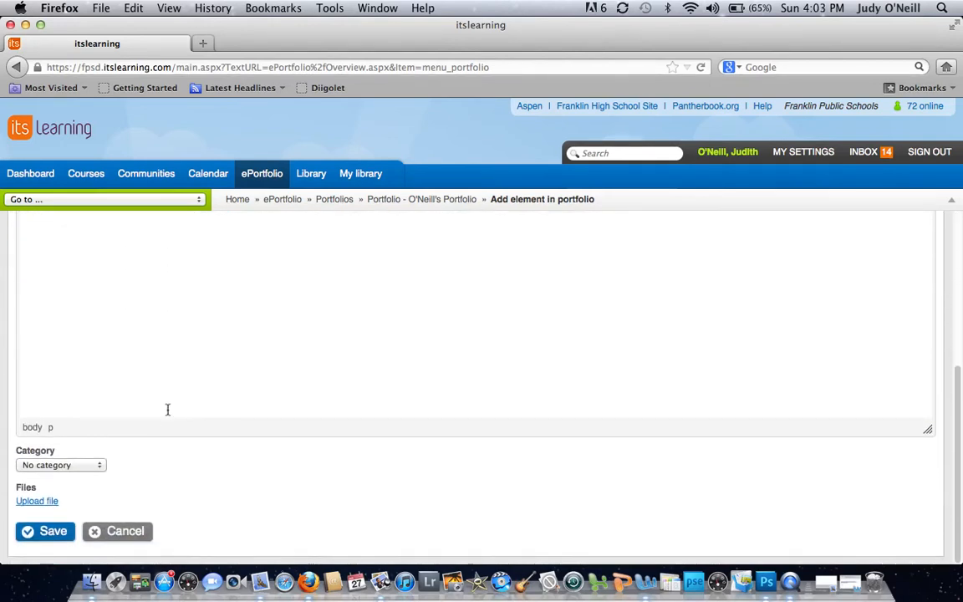
click(99, 466)
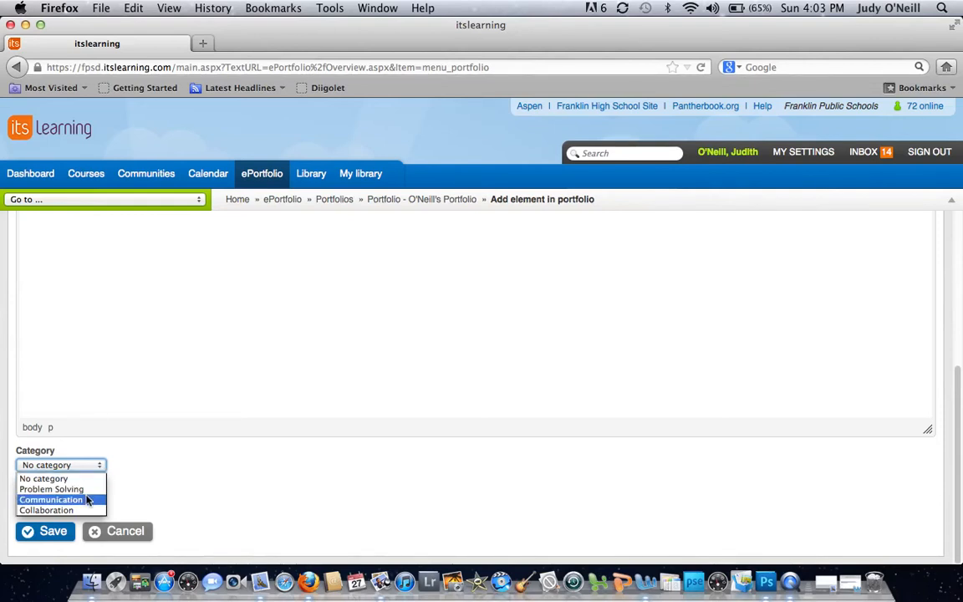
click(86, 500)
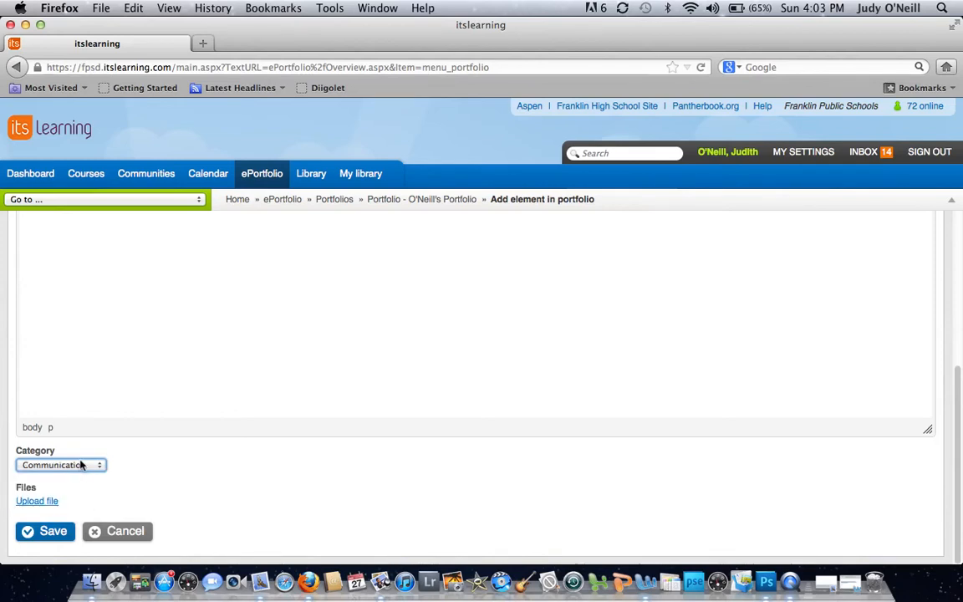
- Upload arts mgt.docx from the Arts Management folder in Documents to the new element and save the element
click(50, 503)
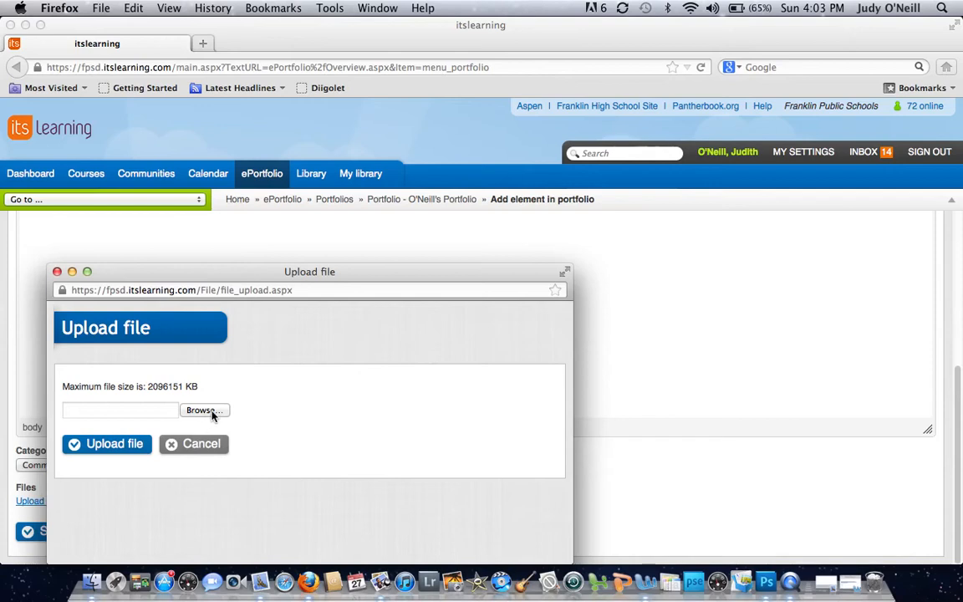
click(211, 417)
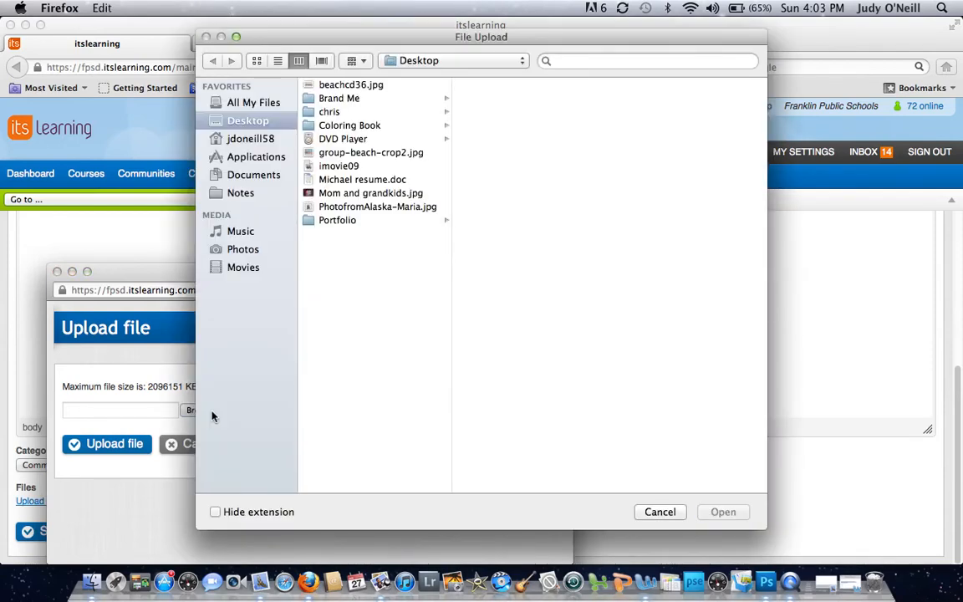
click(273, 178)
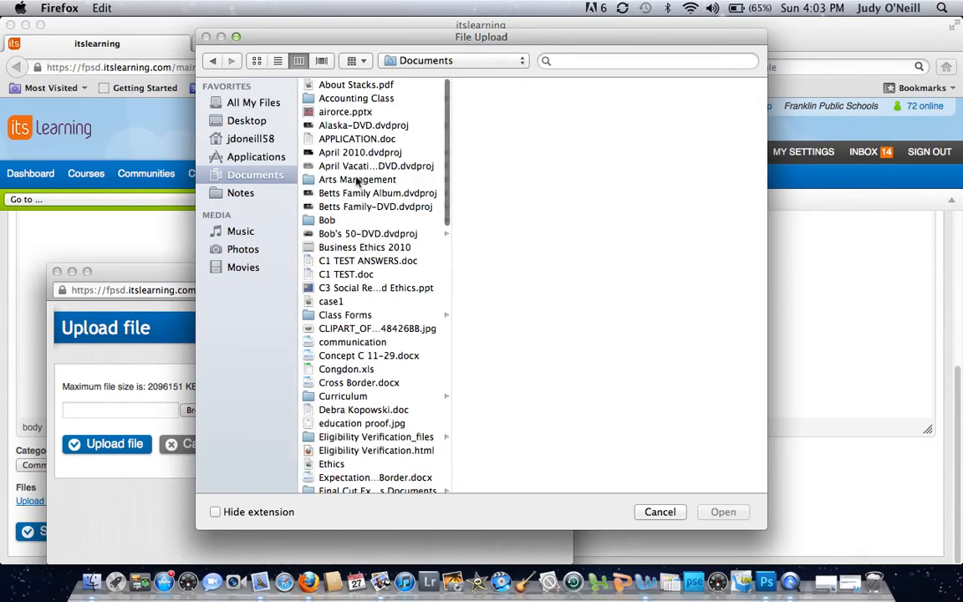
click(357, 180)
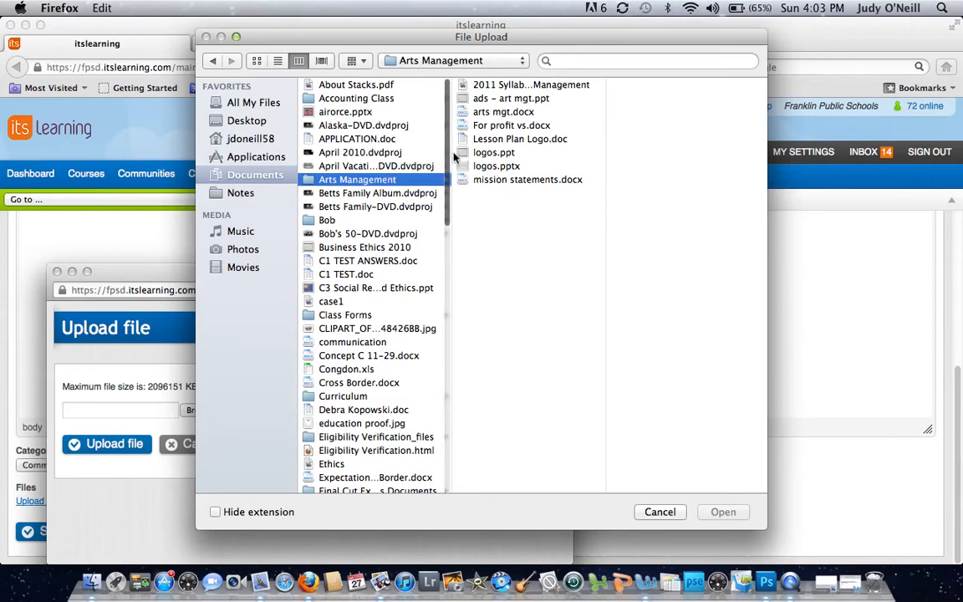
click(500, 114)
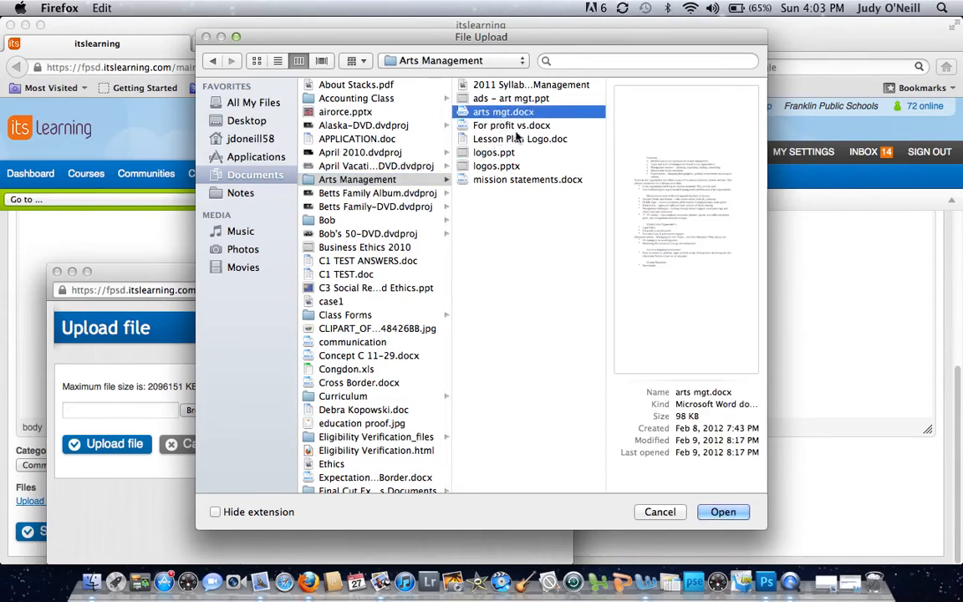
click(723, 512)
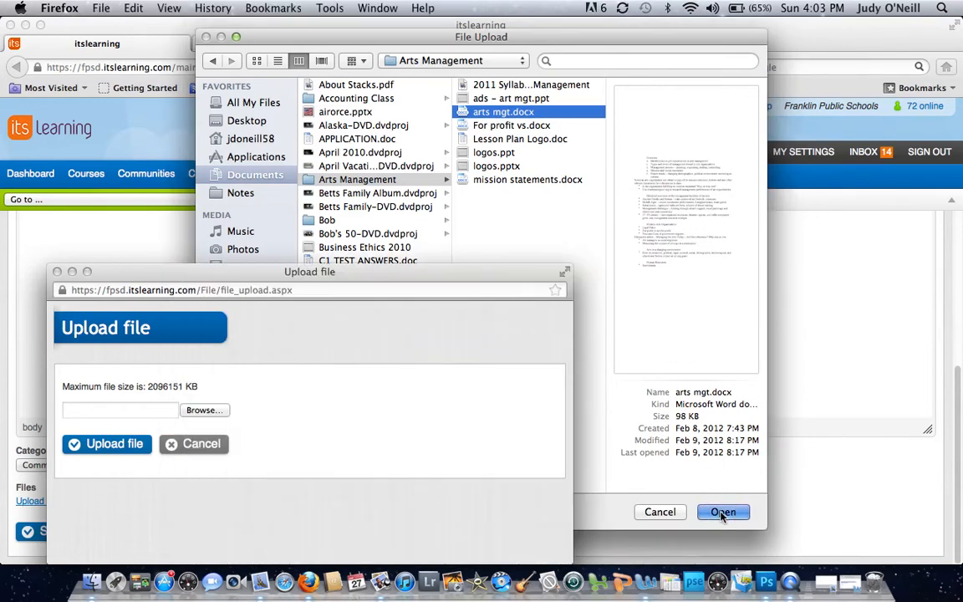
click(118, 447)
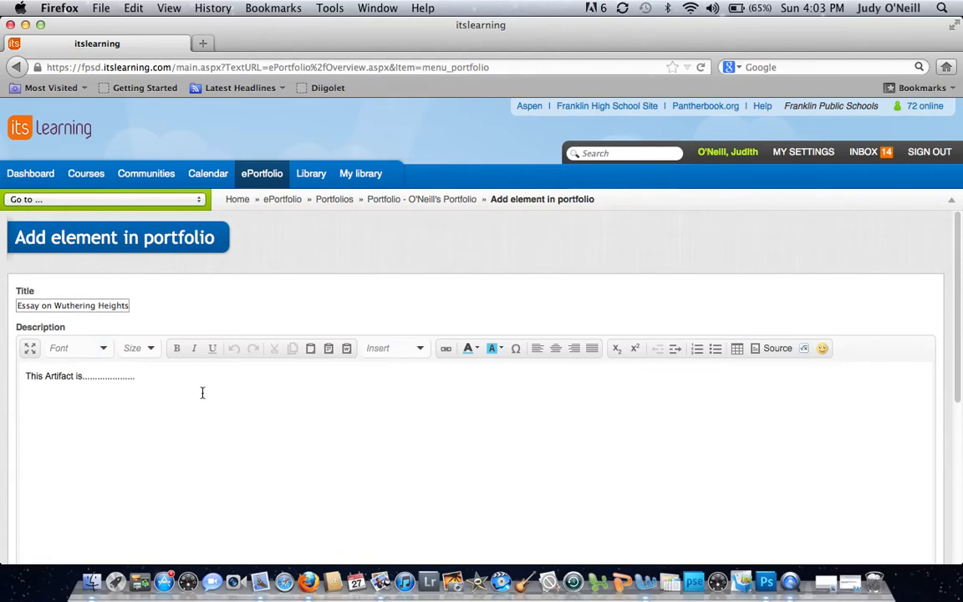
scroll(230, 411, down, 10)
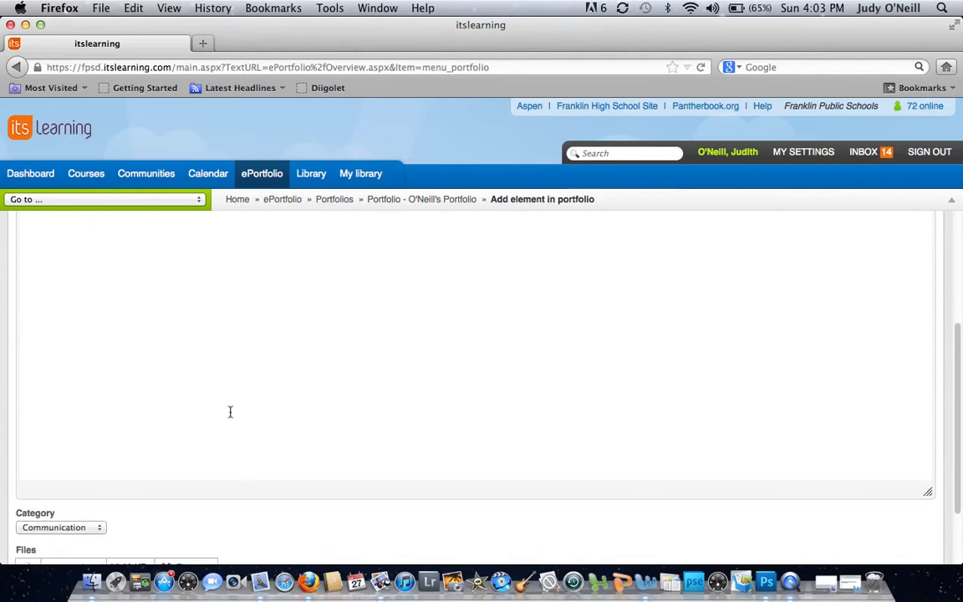
scroll(230, 411, down, 2)
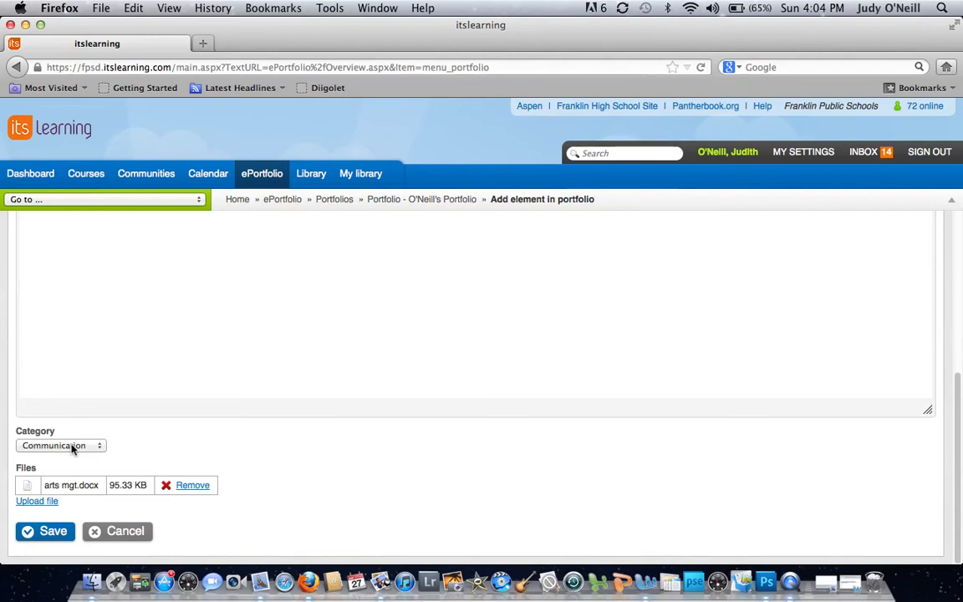
click(53, 533)
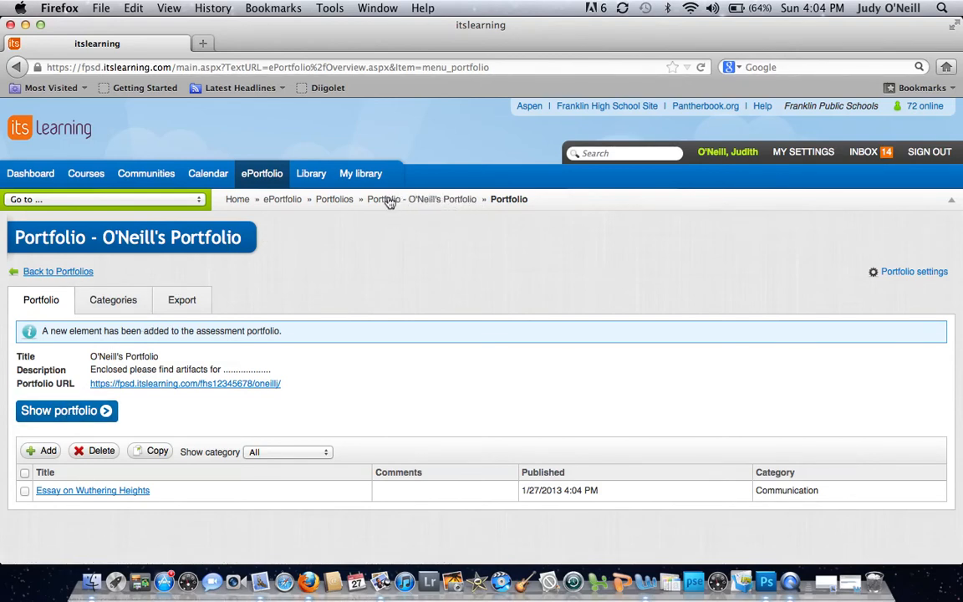
- Preview the ePortfolio from its overview page and view the Communication category of the new portfolio
click(289, 203)
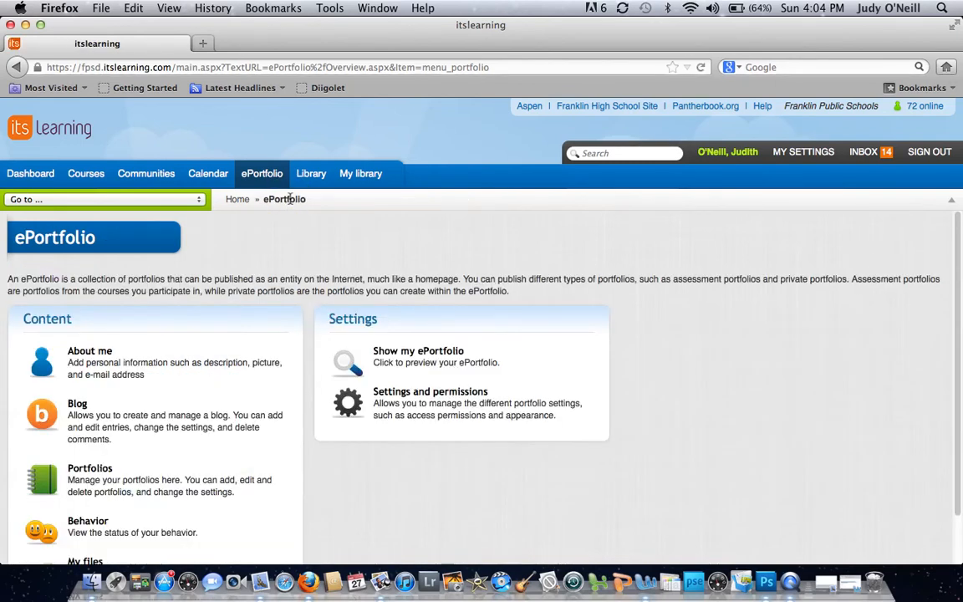
click(399, 362)
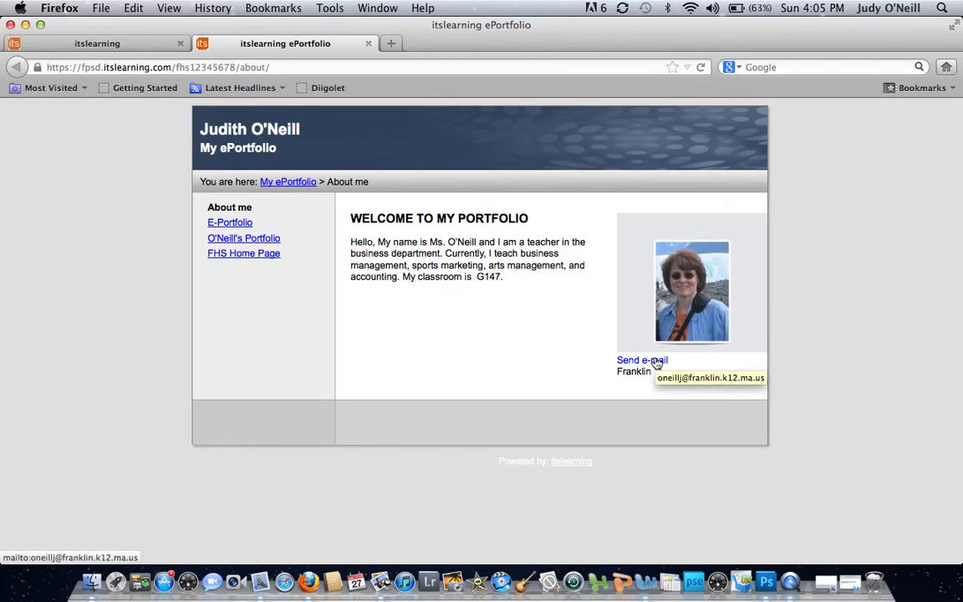
click(230, 241)
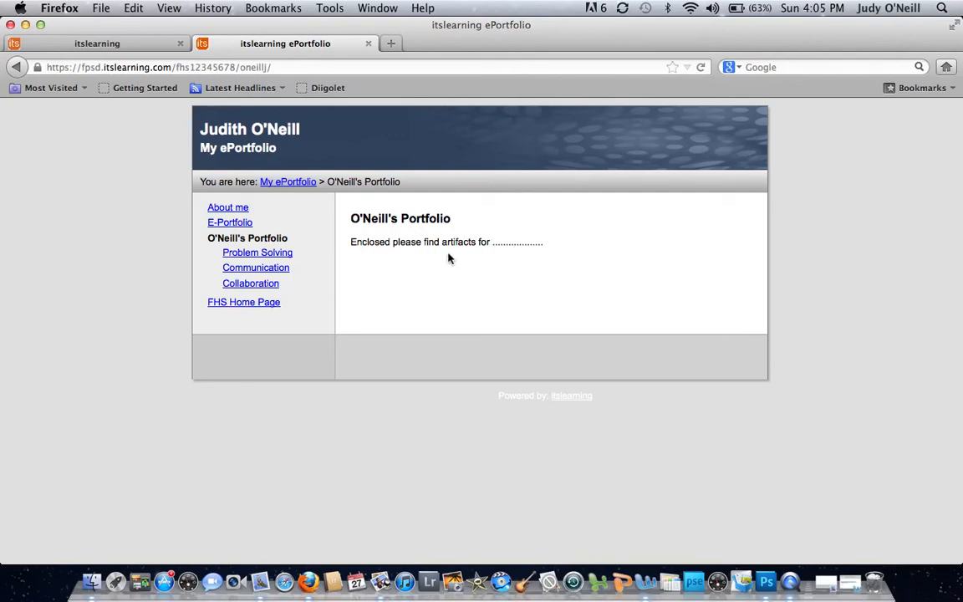
click(274, 270)
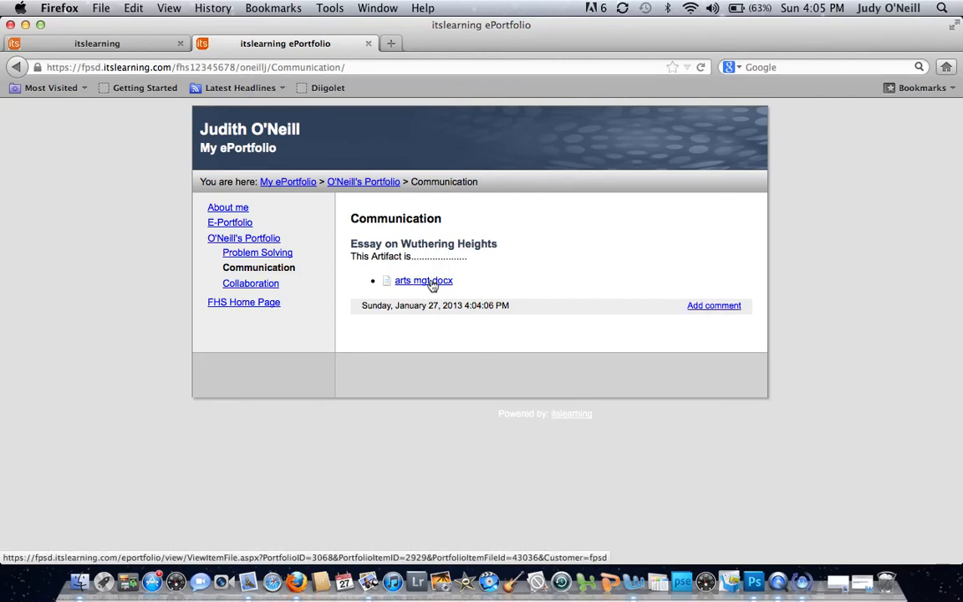
- Add the comment "Great Job!!!" to the Essay on Wuthering Heights artifact and submit it
click(724, 307)
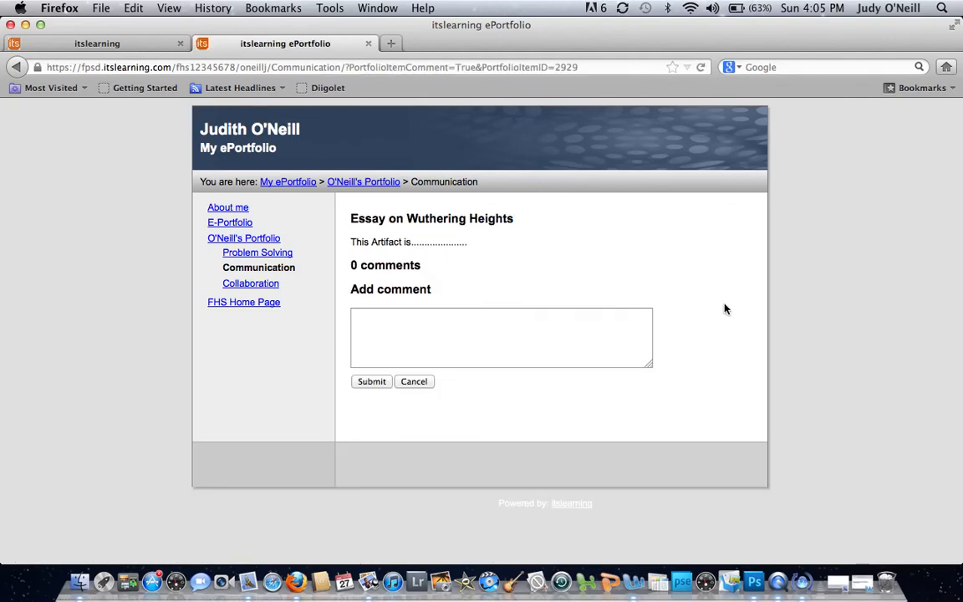
click(413, 318)
text(Great Job!!!)
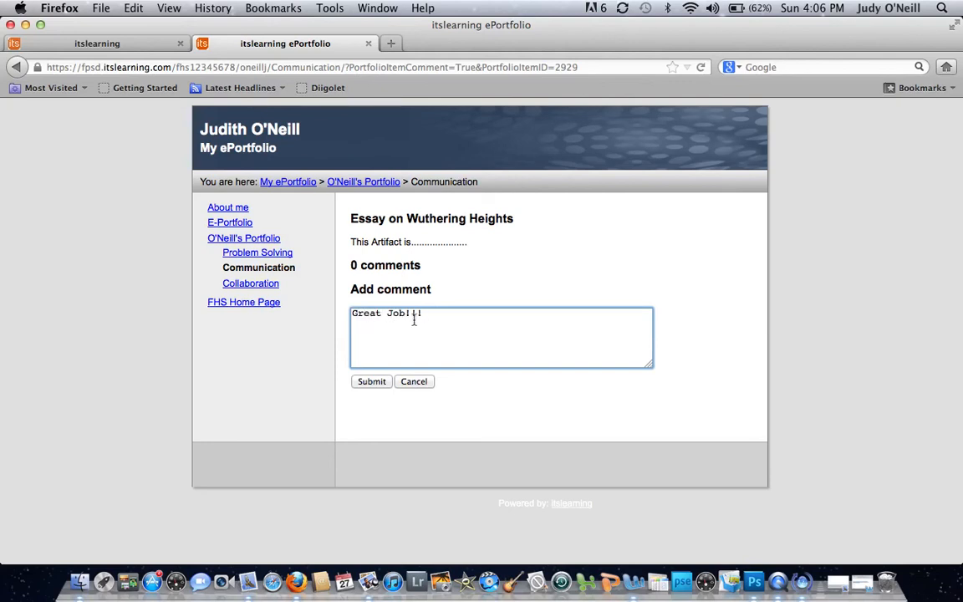
click(373, 382)
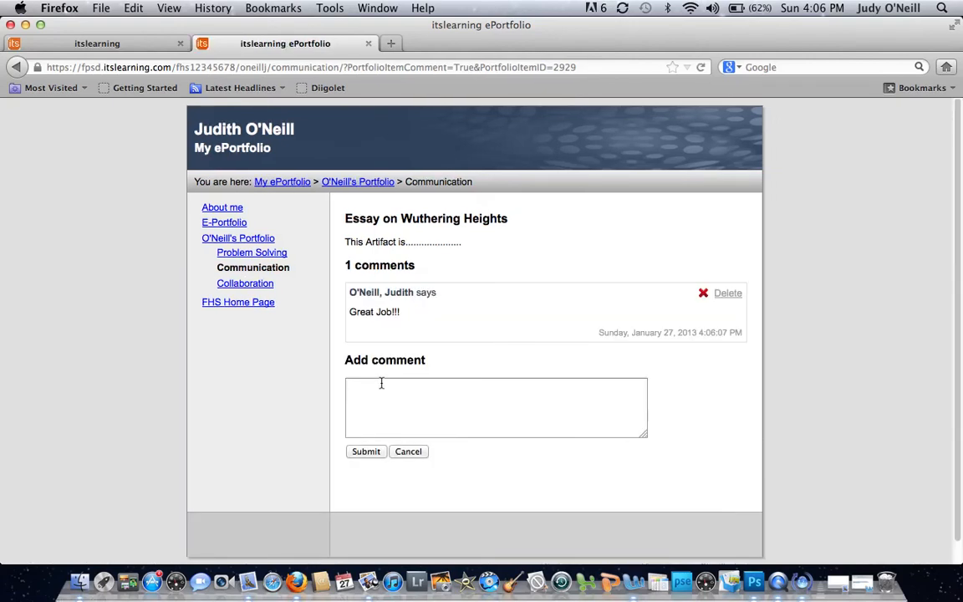
- Check the FHS Home Page link in the ePortfolio by opening it
click(253, 305)
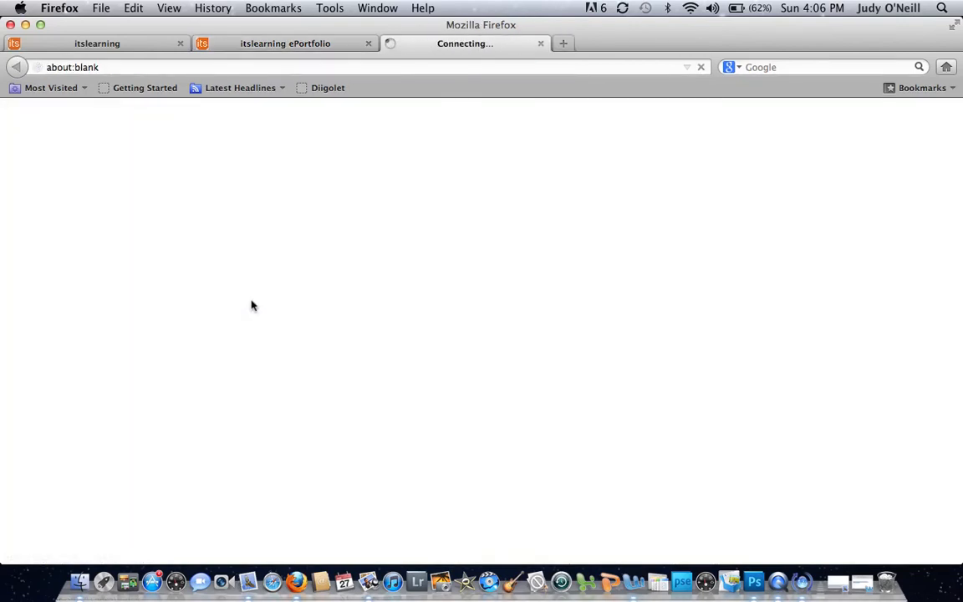